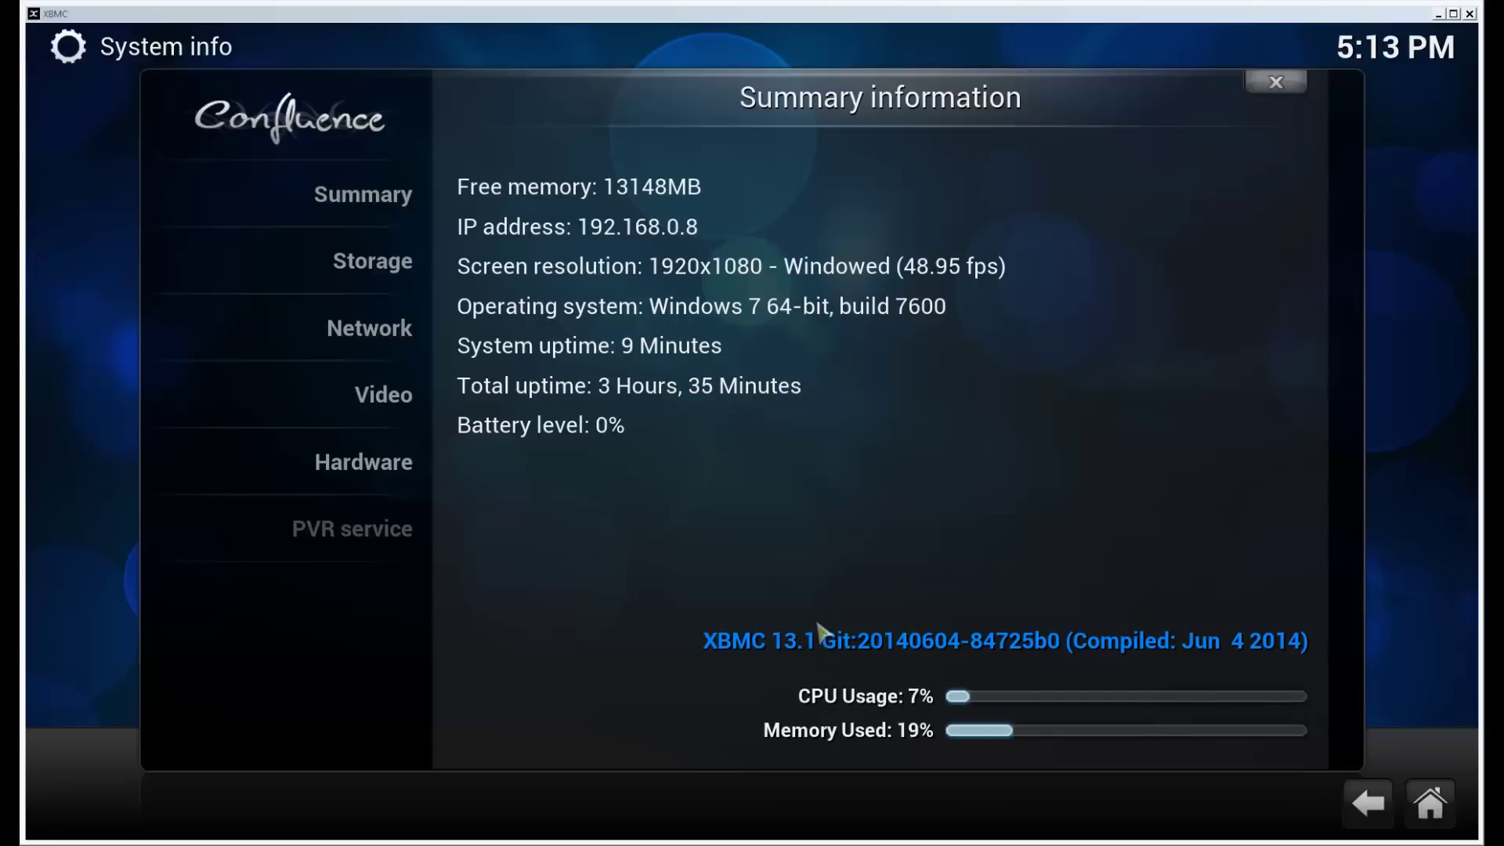
Step: Close System info and launch Navi-X from Videos > Add-ons
left_click(1431, 807)
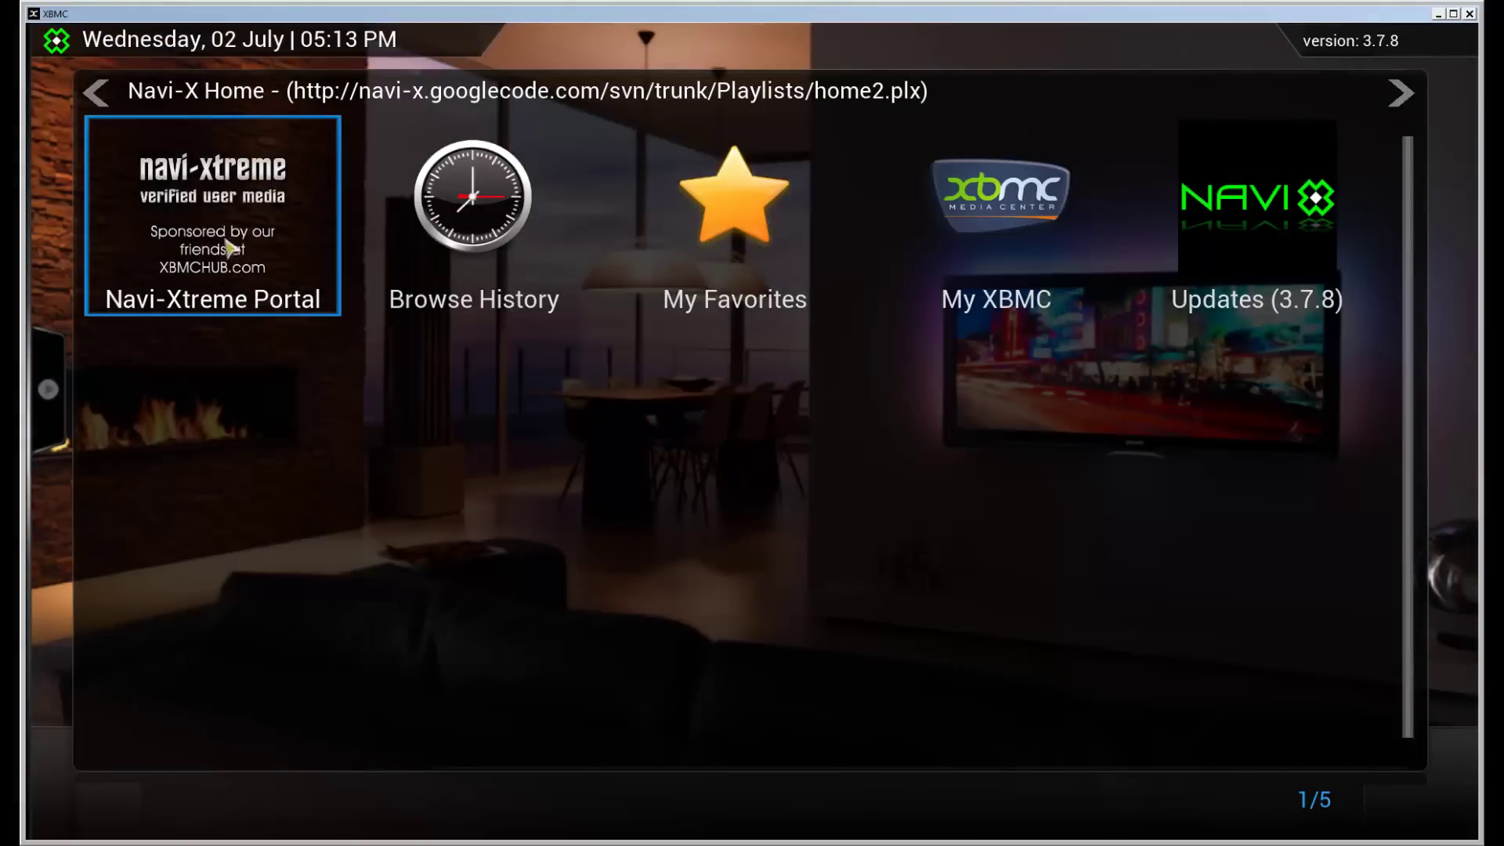
Step: Browse Navi-Xtreme Portal > Most-viewed 7 days into the HD movies 720p (The One) playlist
left_click(243, 249)
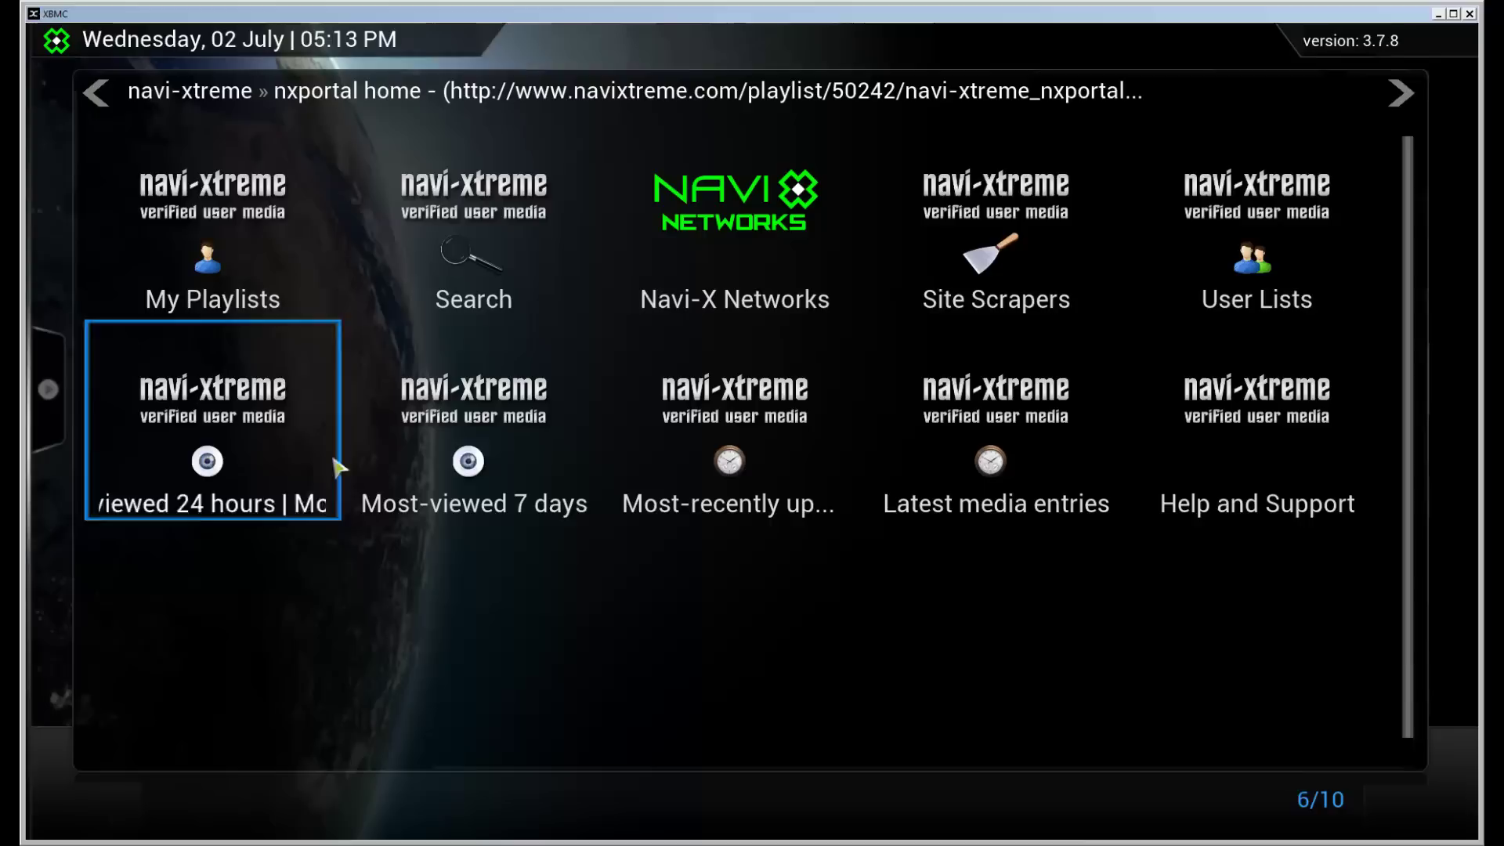
left_click(490, 461)
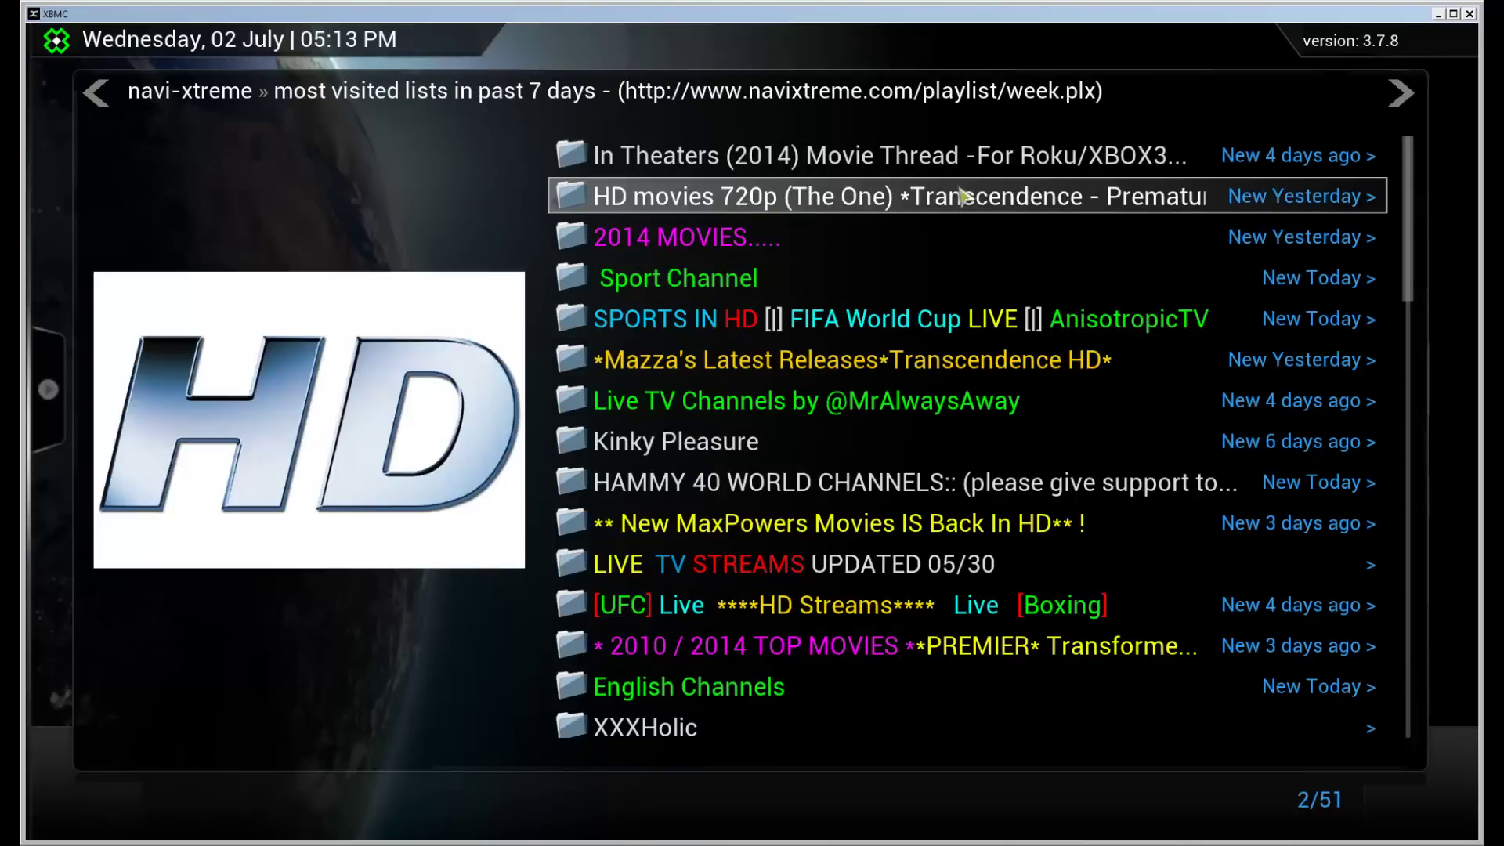
left_click(921, 197)
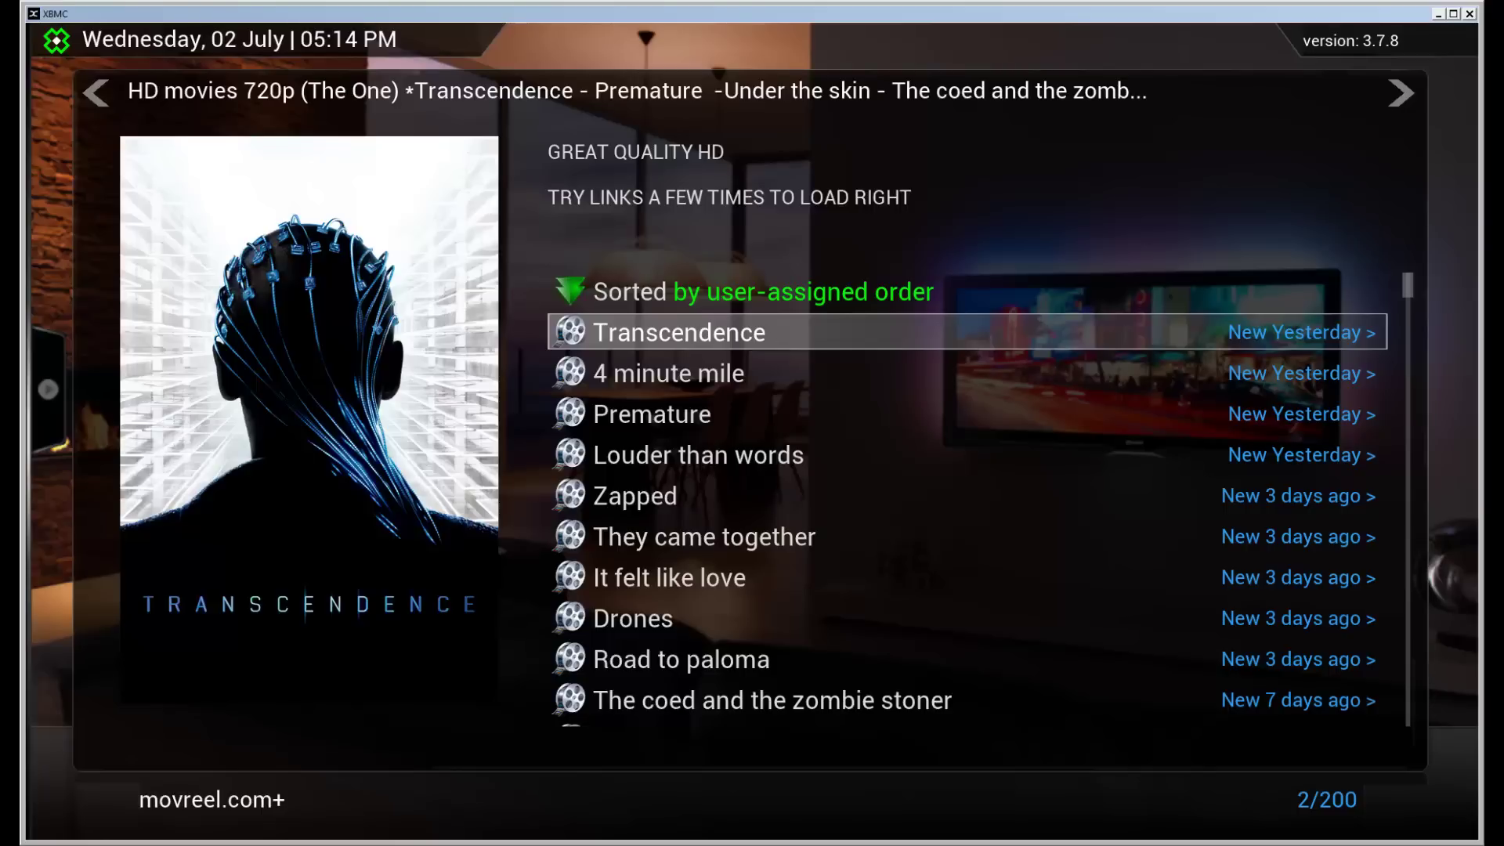
Step: Pick a plain Download of Transcendence, not download-then-shutdown, from its options menu
key("c")
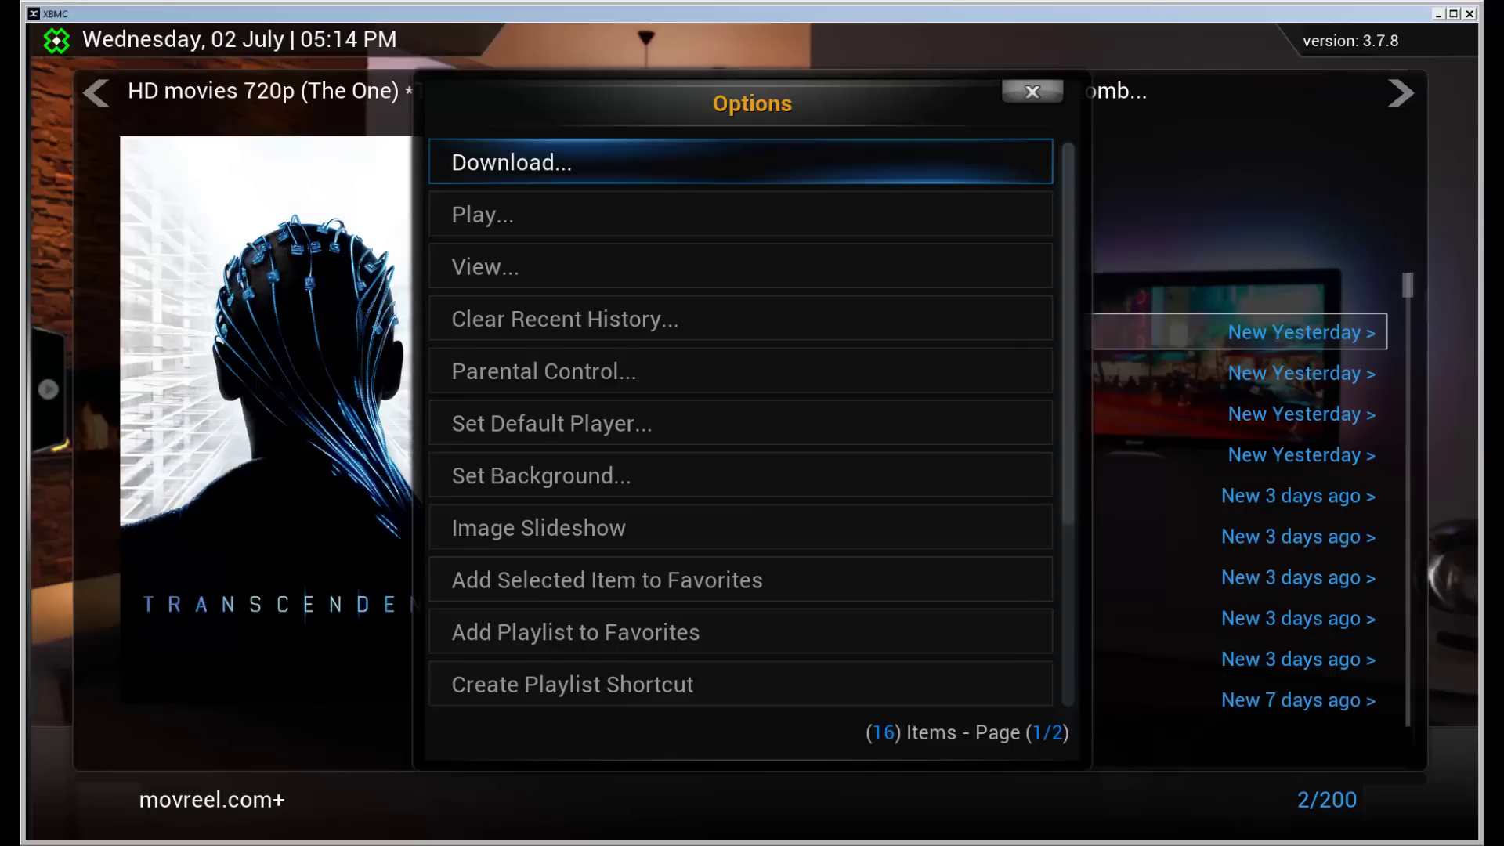
key("Return")
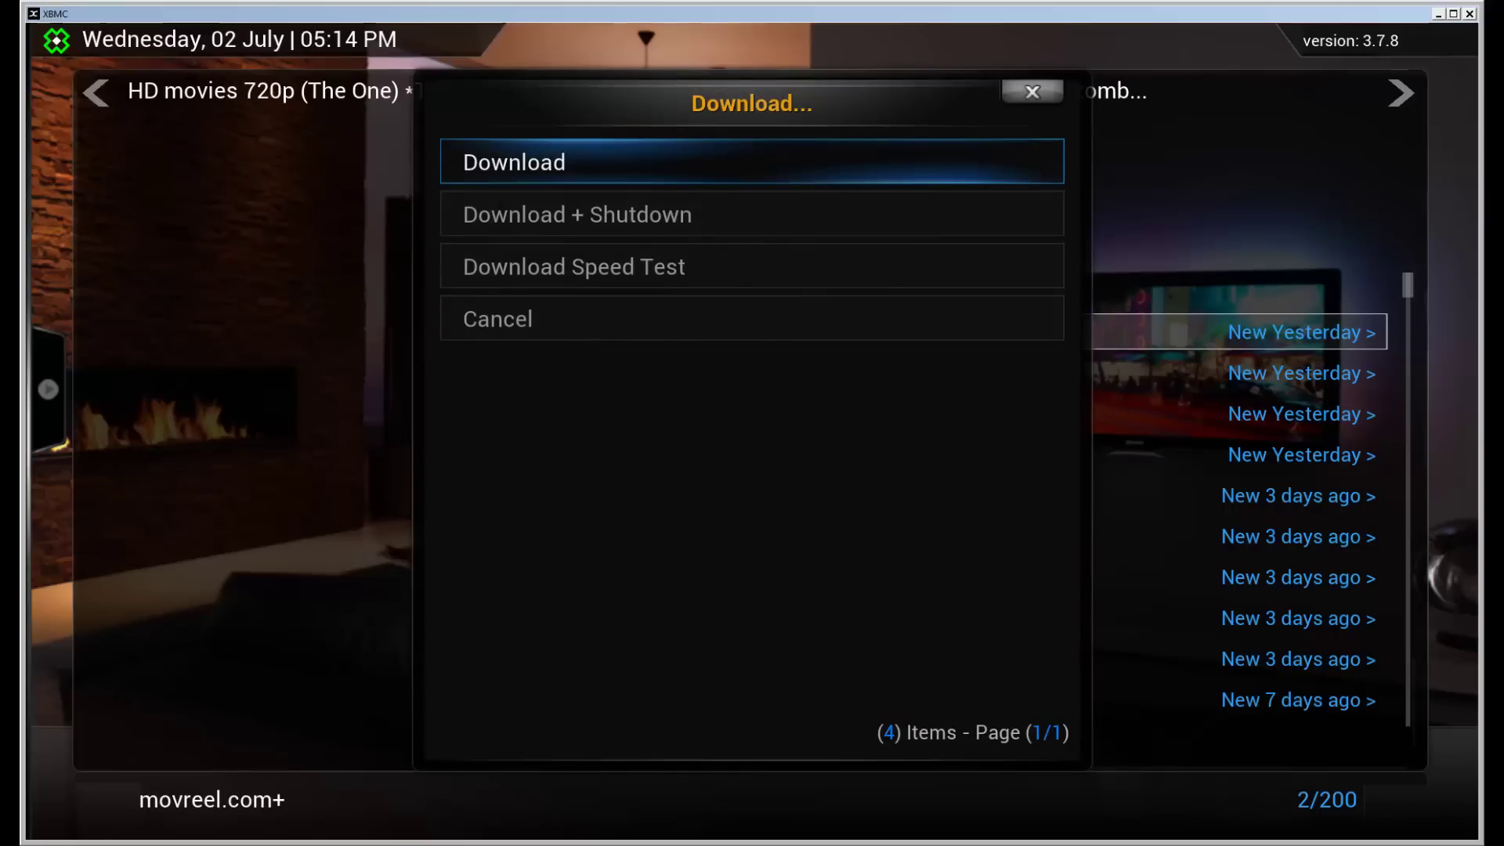
key("Down")
key("Up")
key("Down")
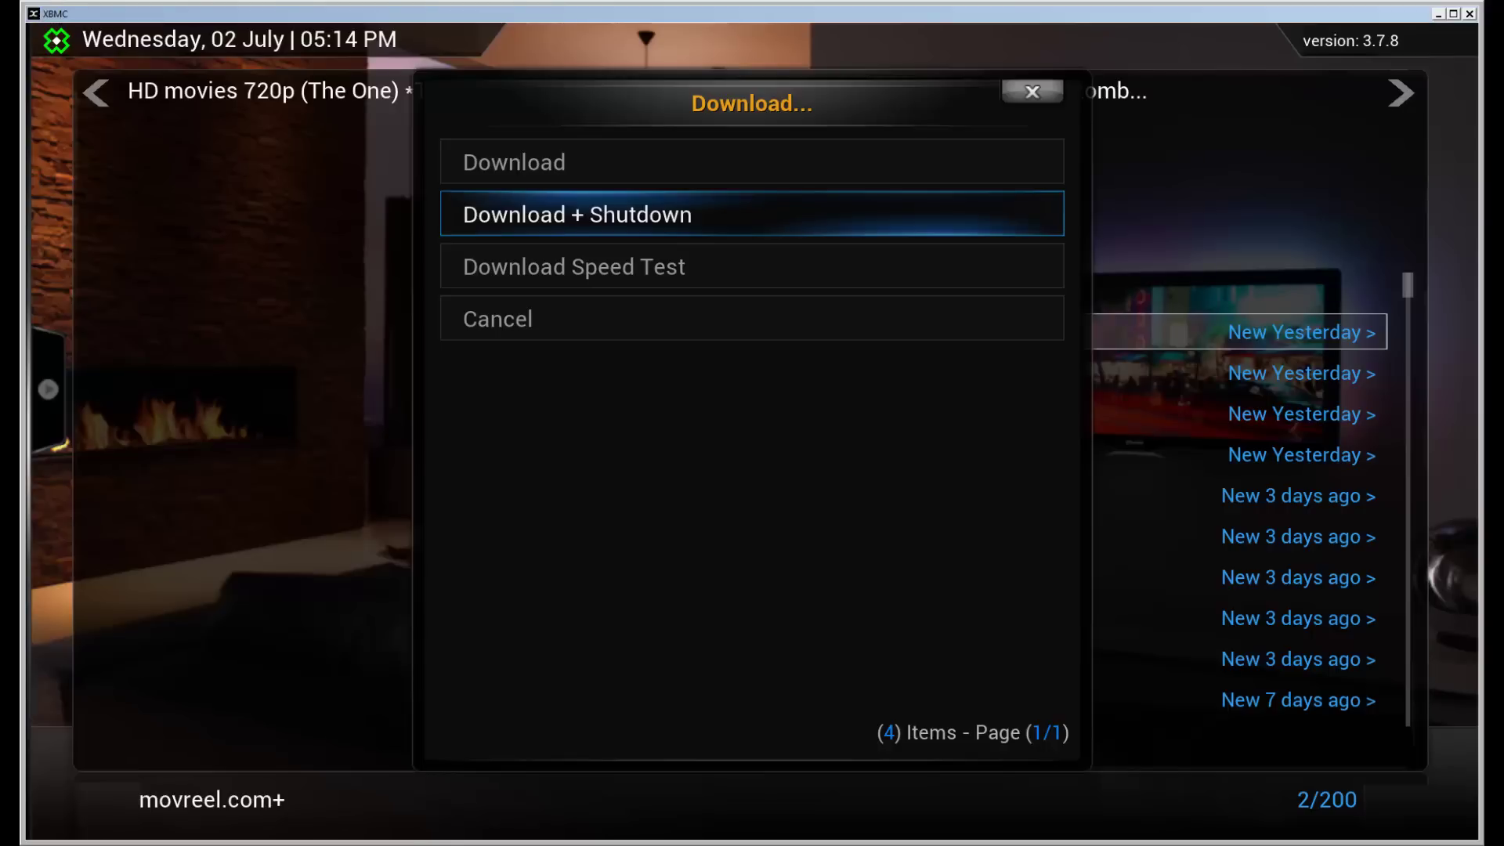
key("Up")
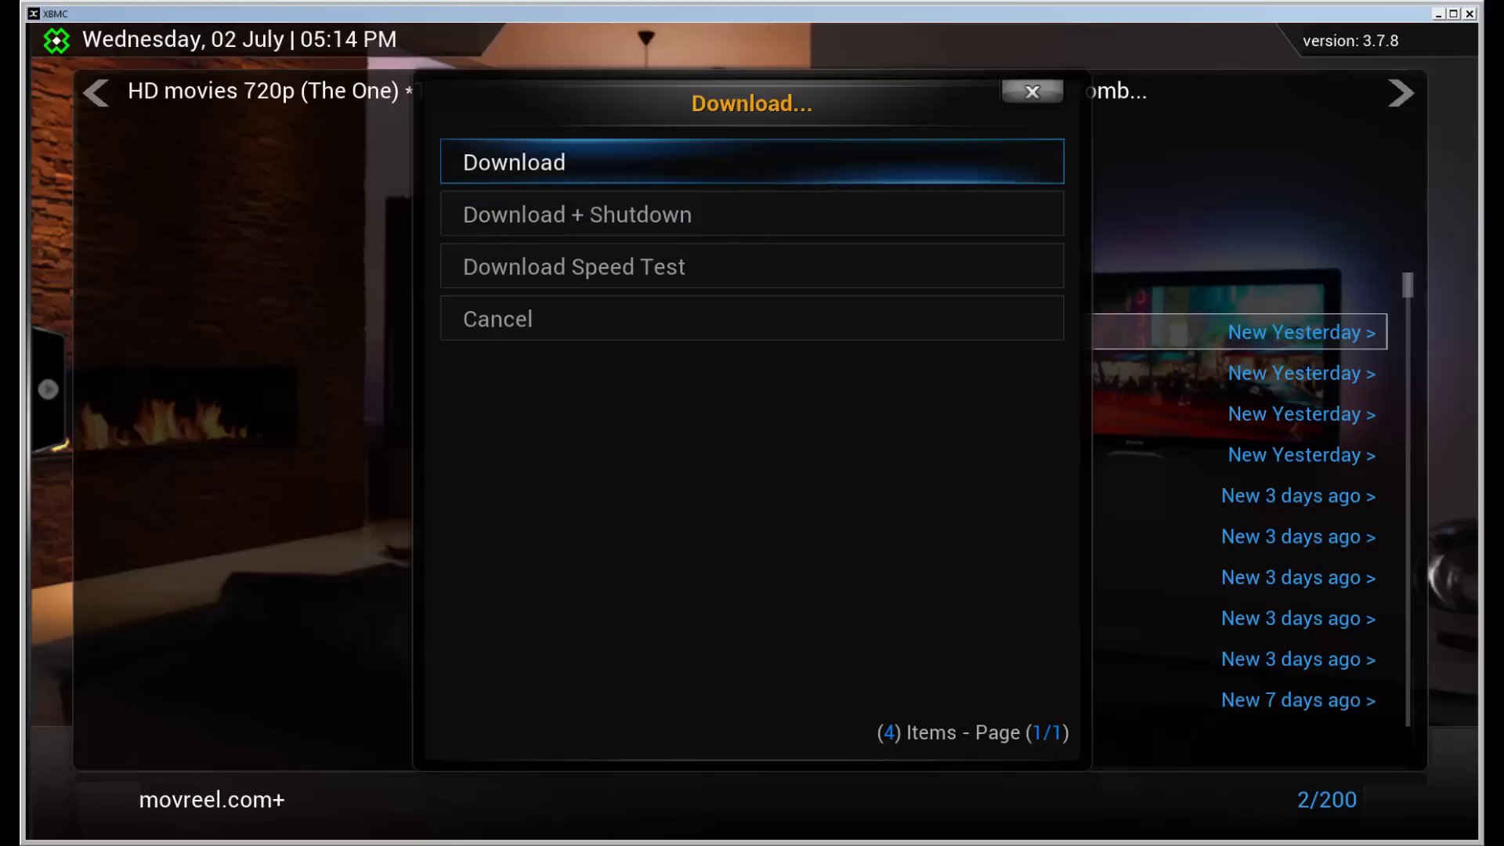
key("Down")
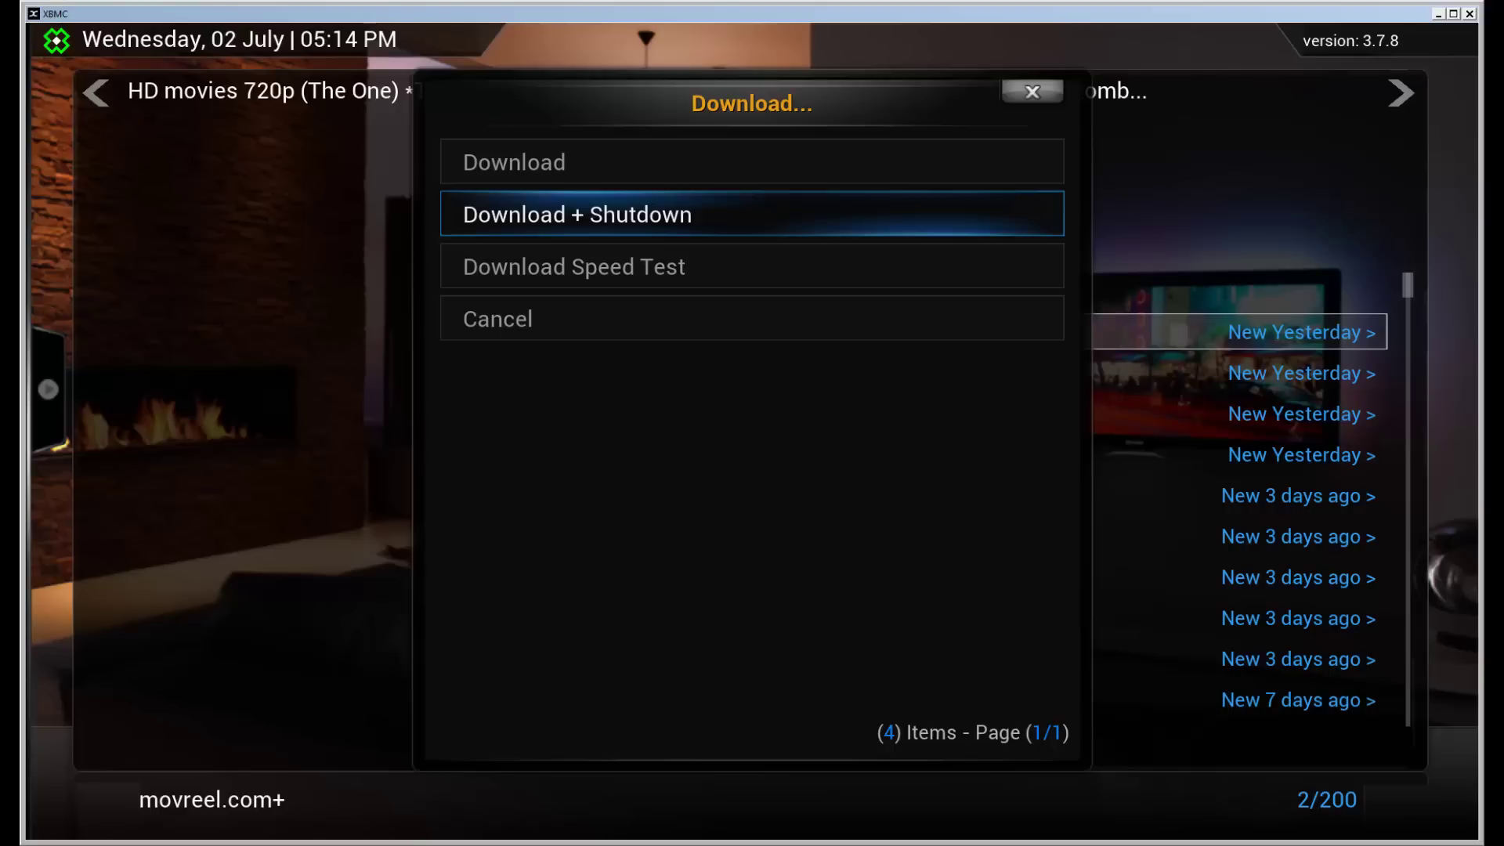
key("Up")
key("Return")
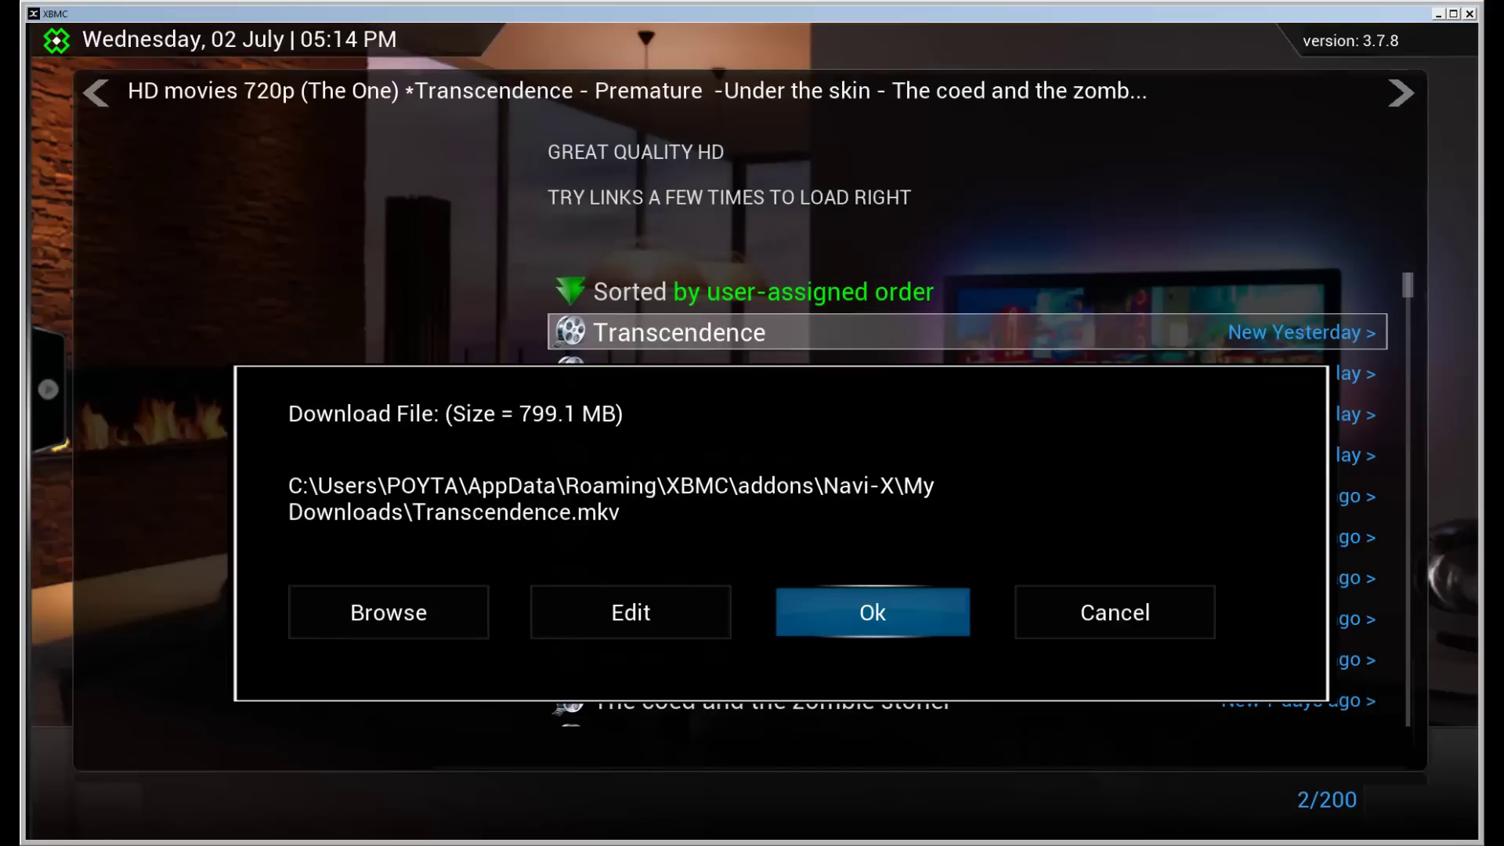
Step: Accept the Transcendence.mkv save location and start the 799.1 MB download immediately
key("Return")
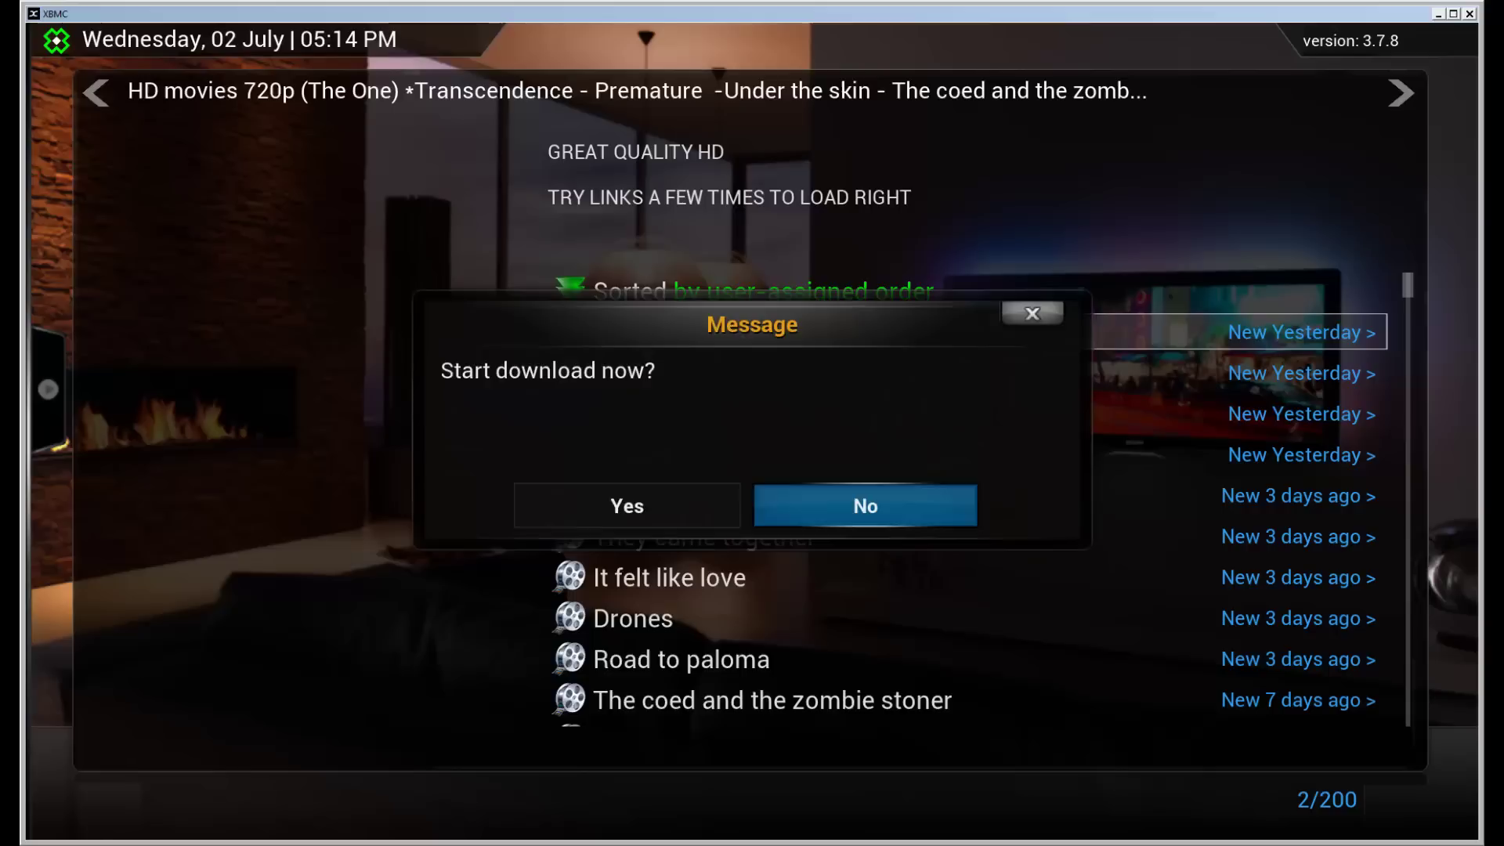
key("Left")
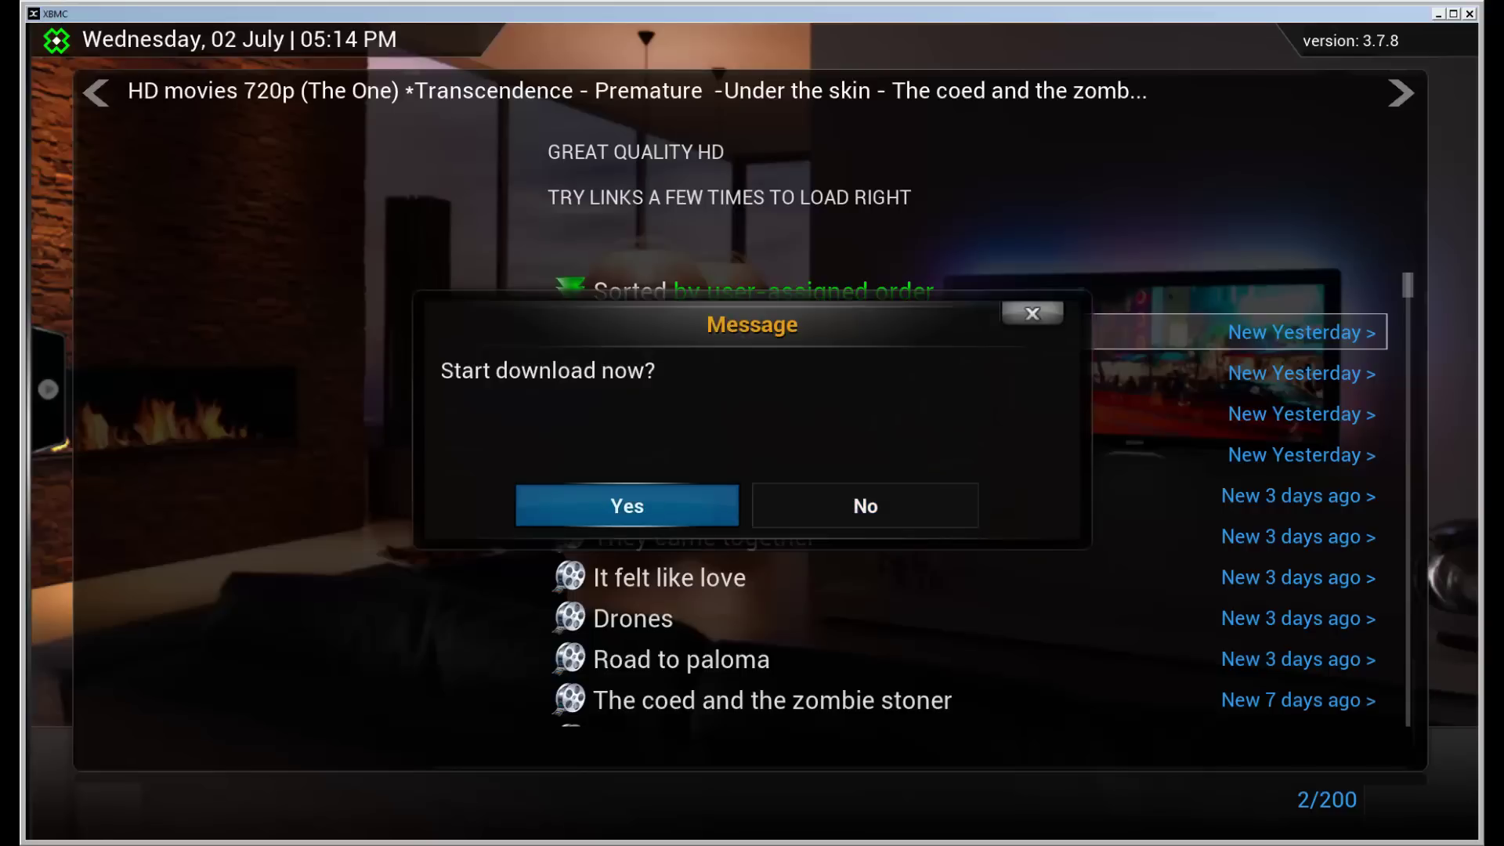
key("Right")
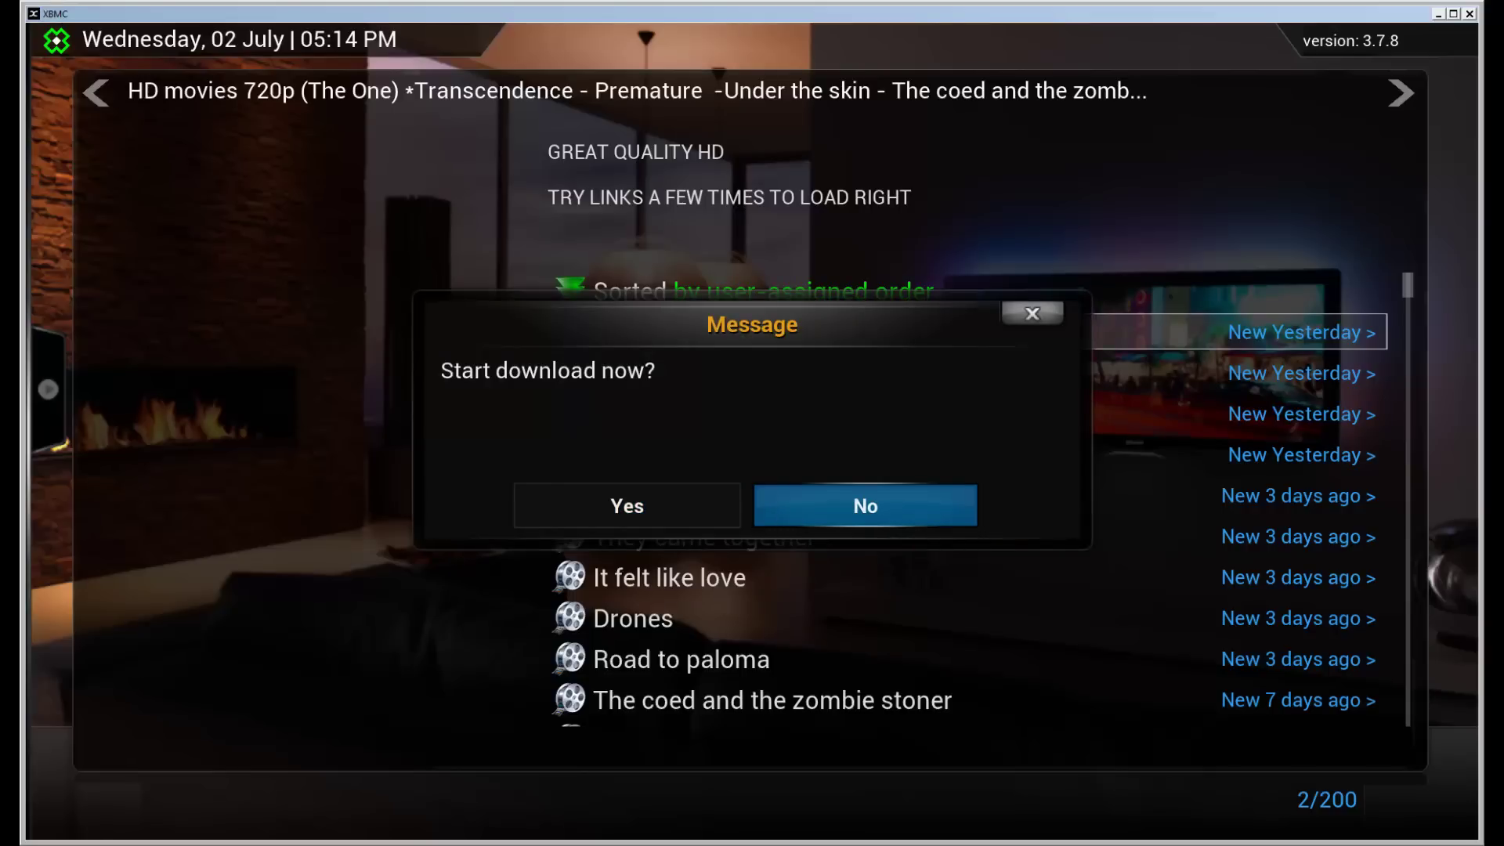
key("Left")
key("Return")
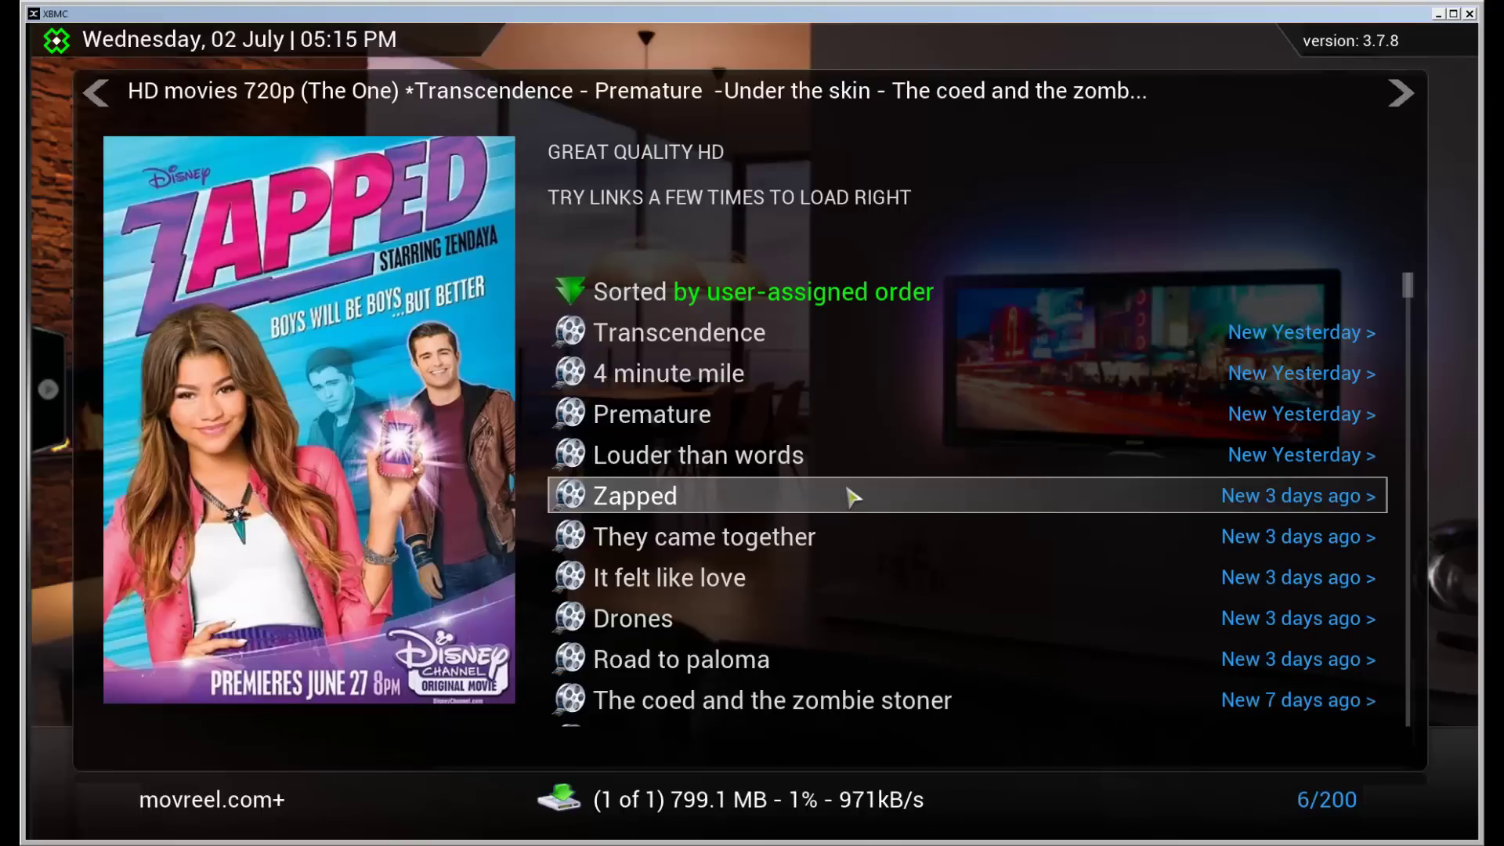
Step: Queue 4 minute mile (650.2 MB) for download with the default save location
key("Up")
key("Up")
key("Up")
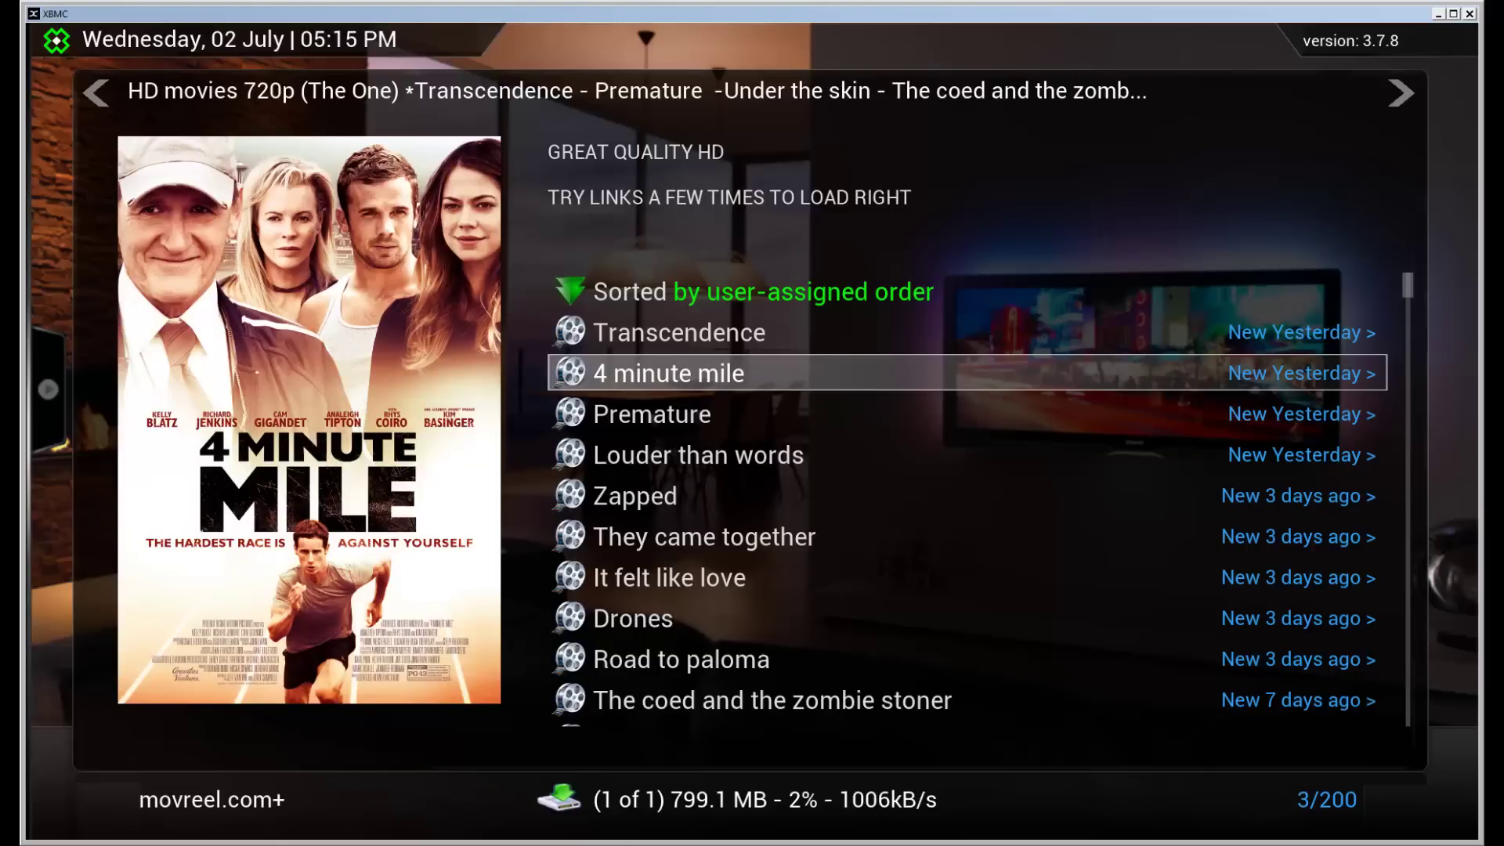
key("c")
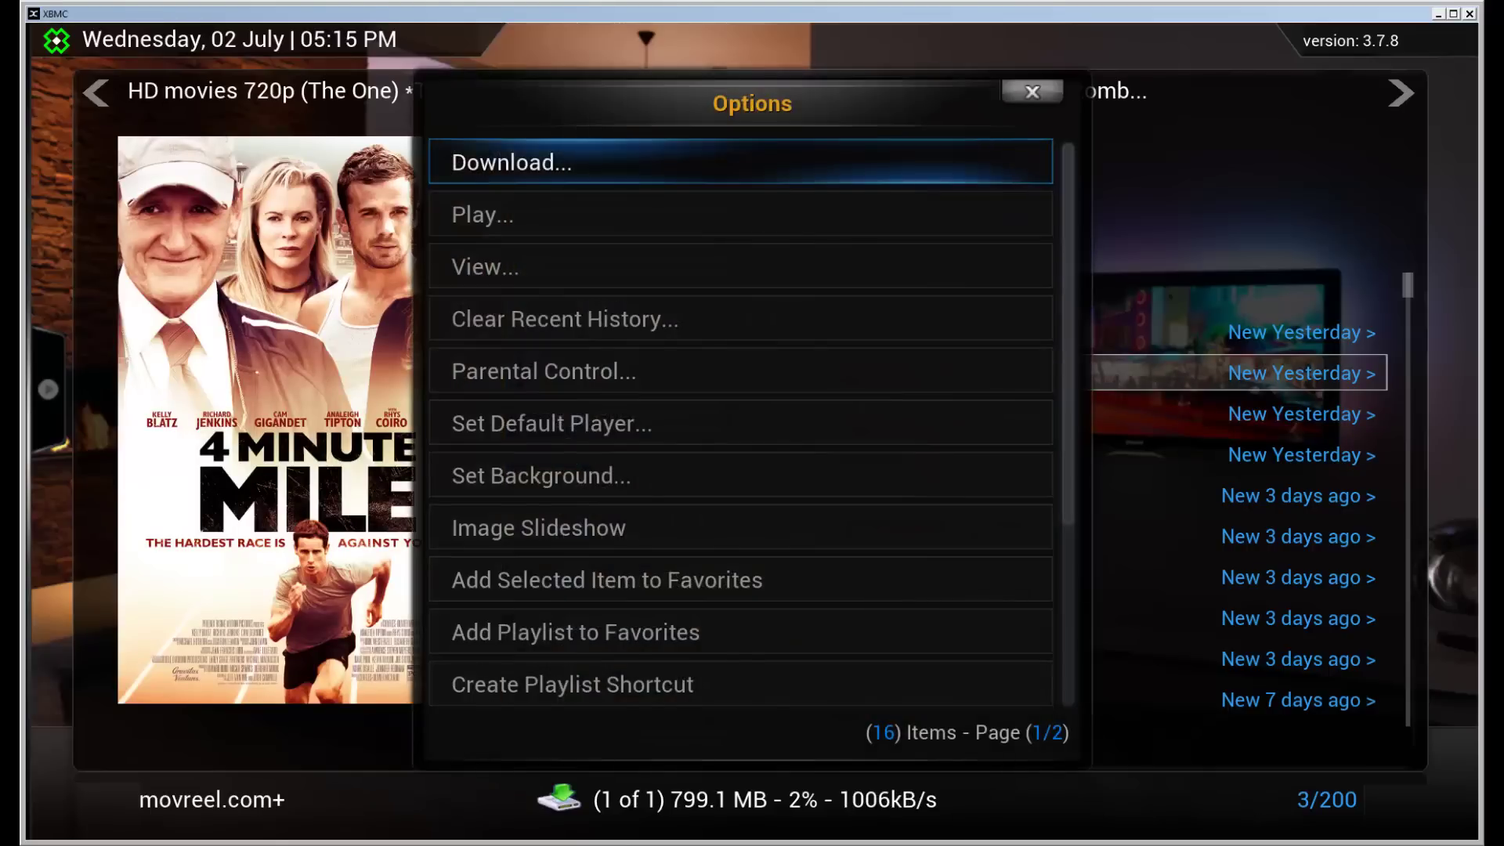
key("Return")
key("Return")
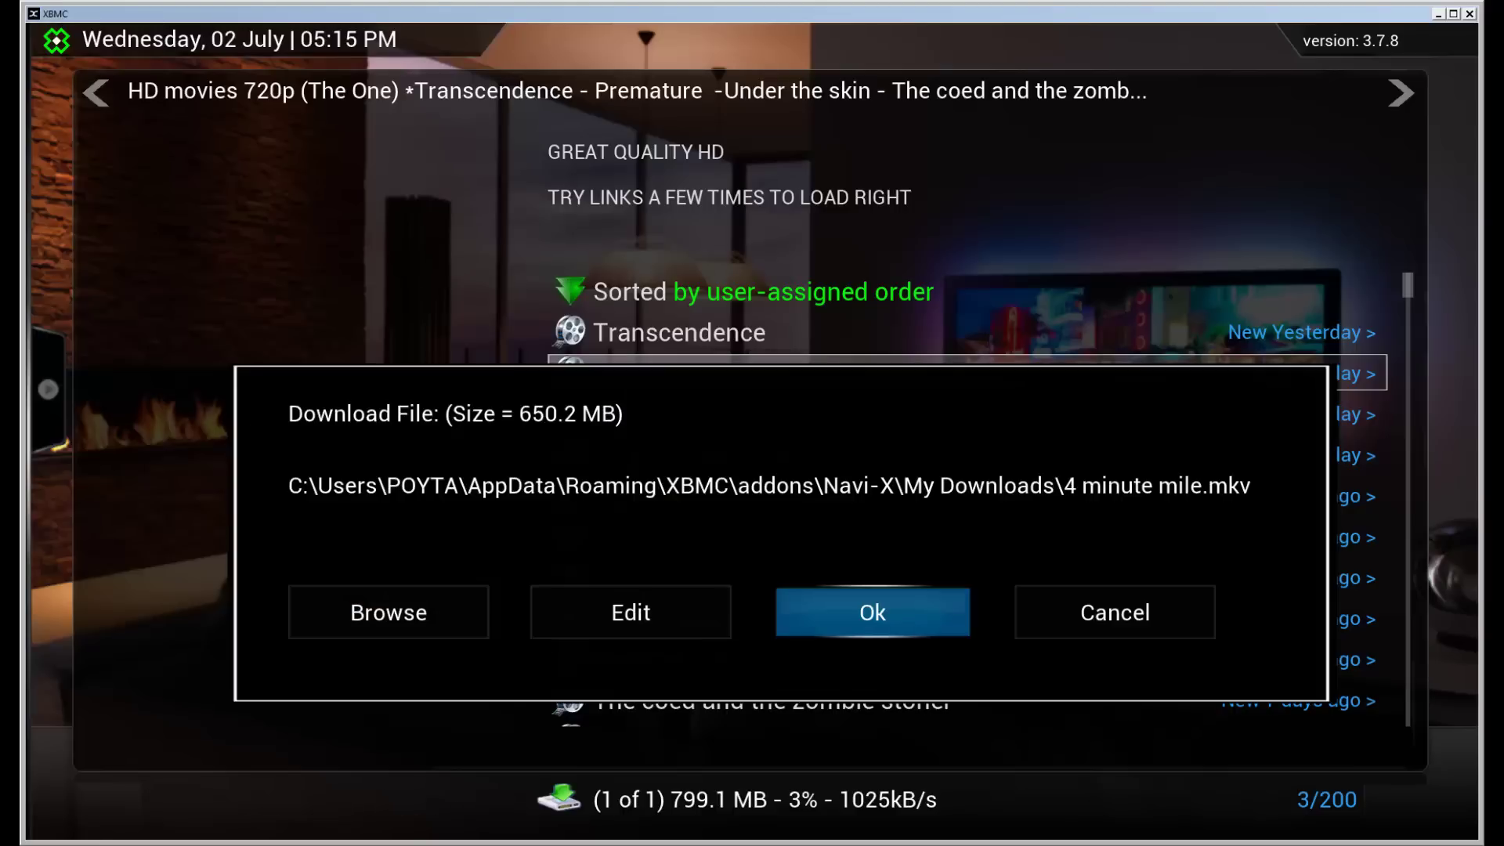
key("Return")
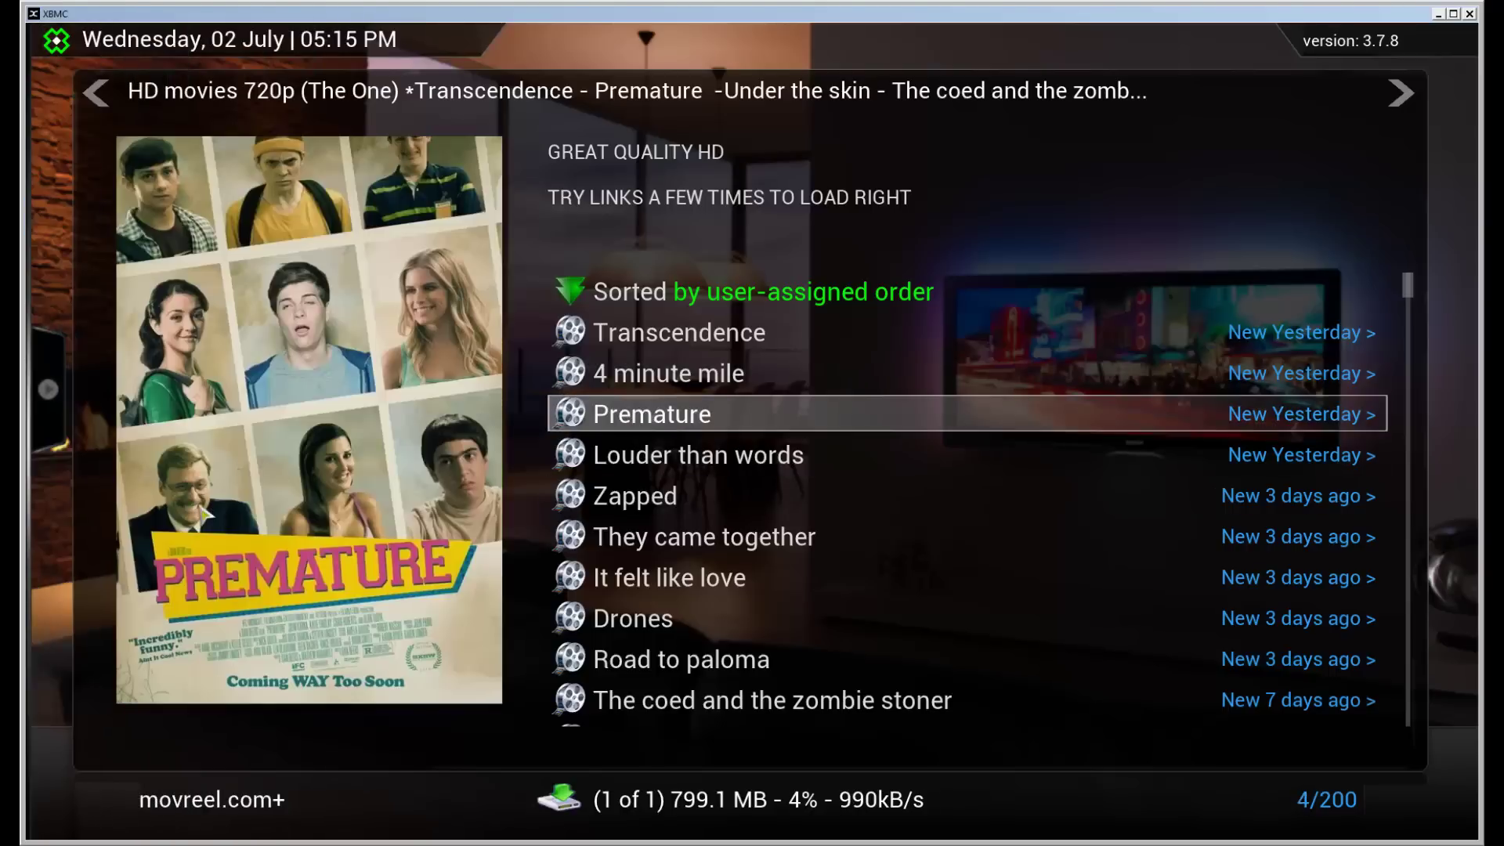
Step: Open the download queue and remove 4 Minute Mile from it
mouse_move(48, 400)
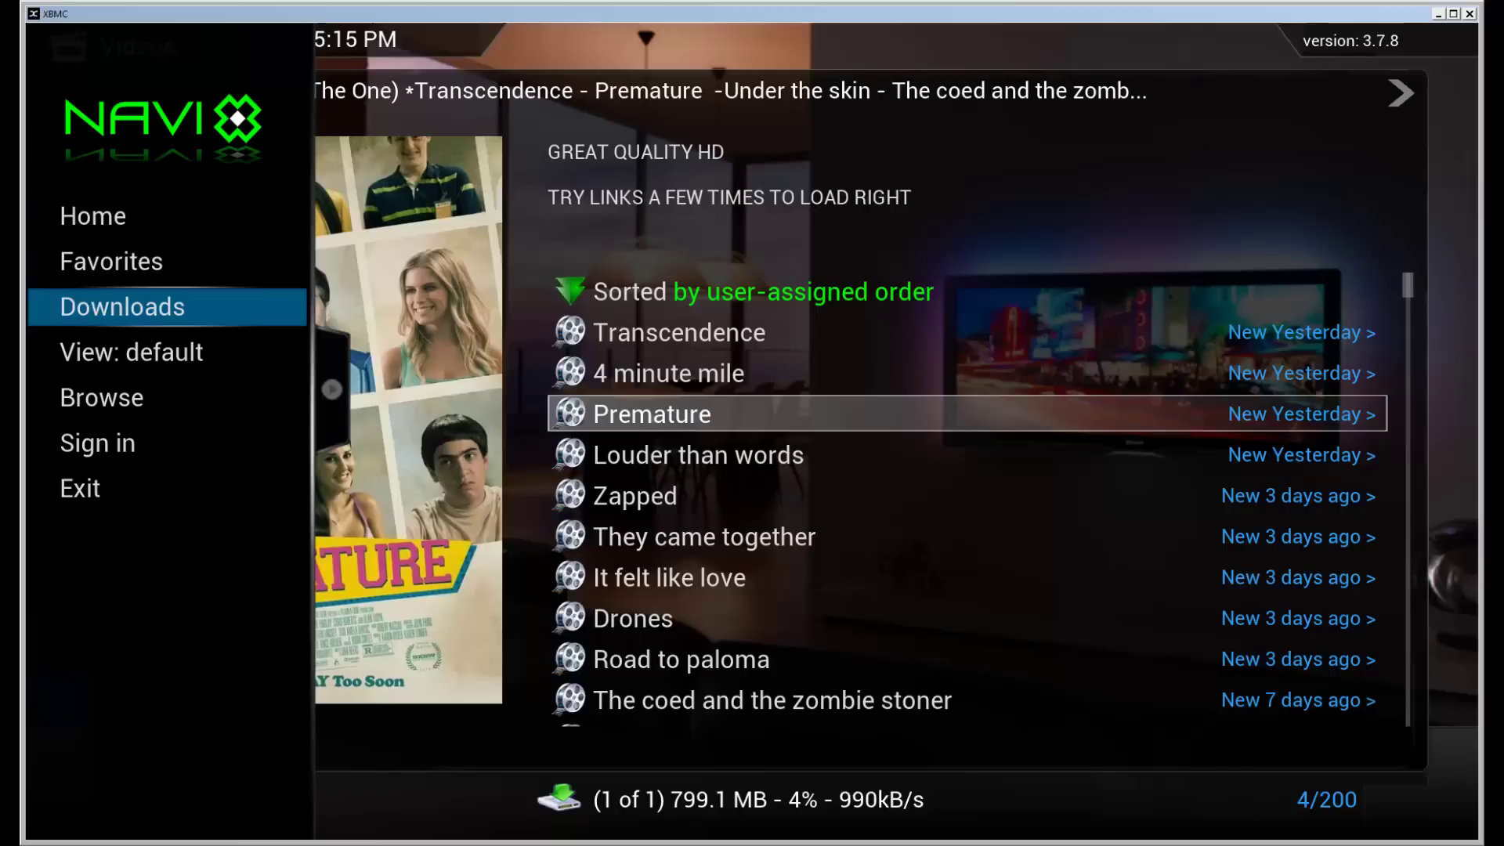
key("Return")
key("Return")
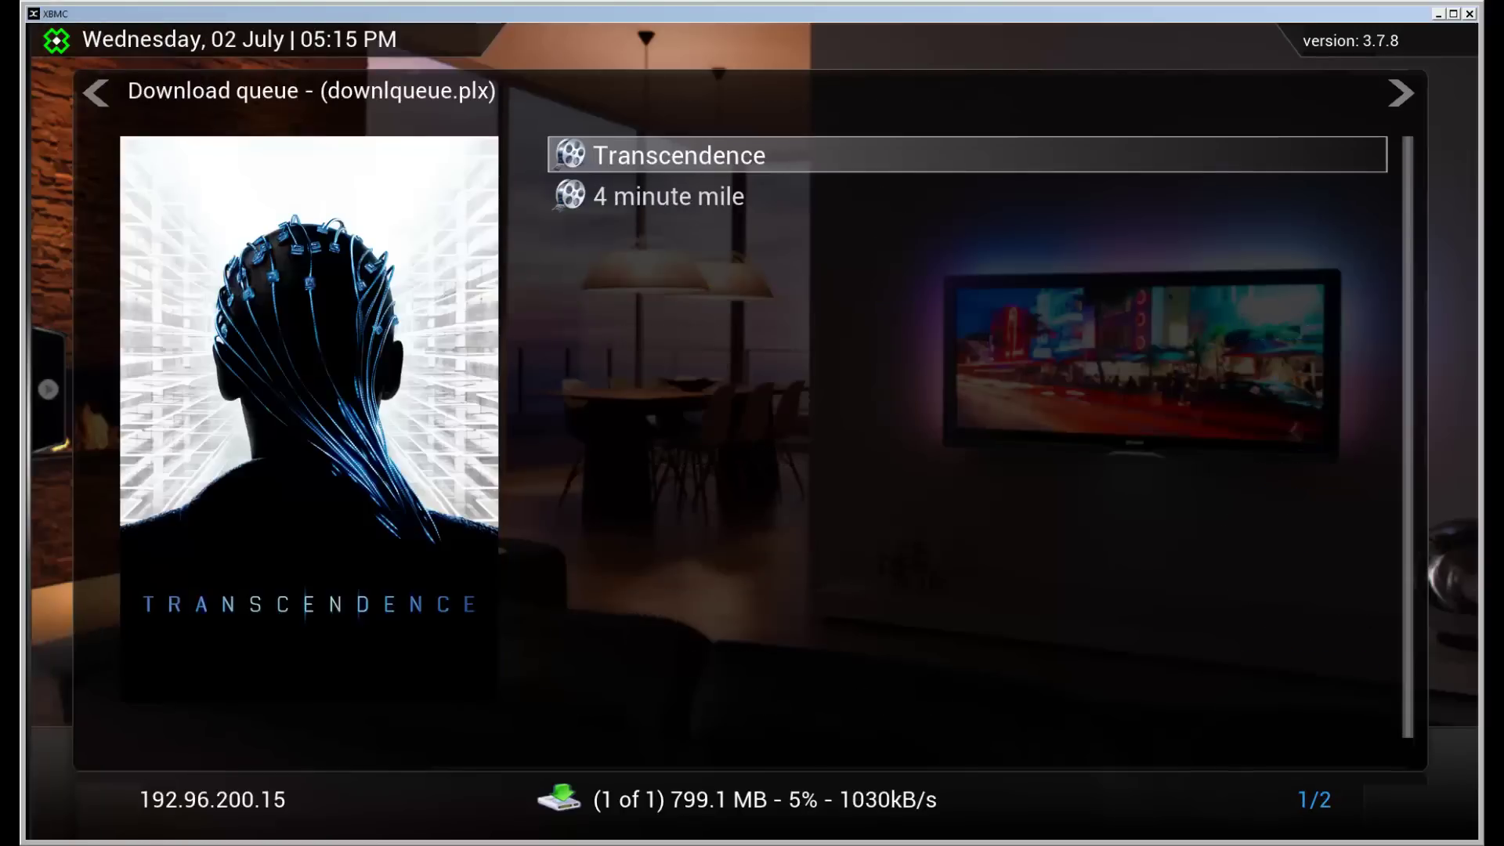
key("Down")
key("Up")
key("Down")
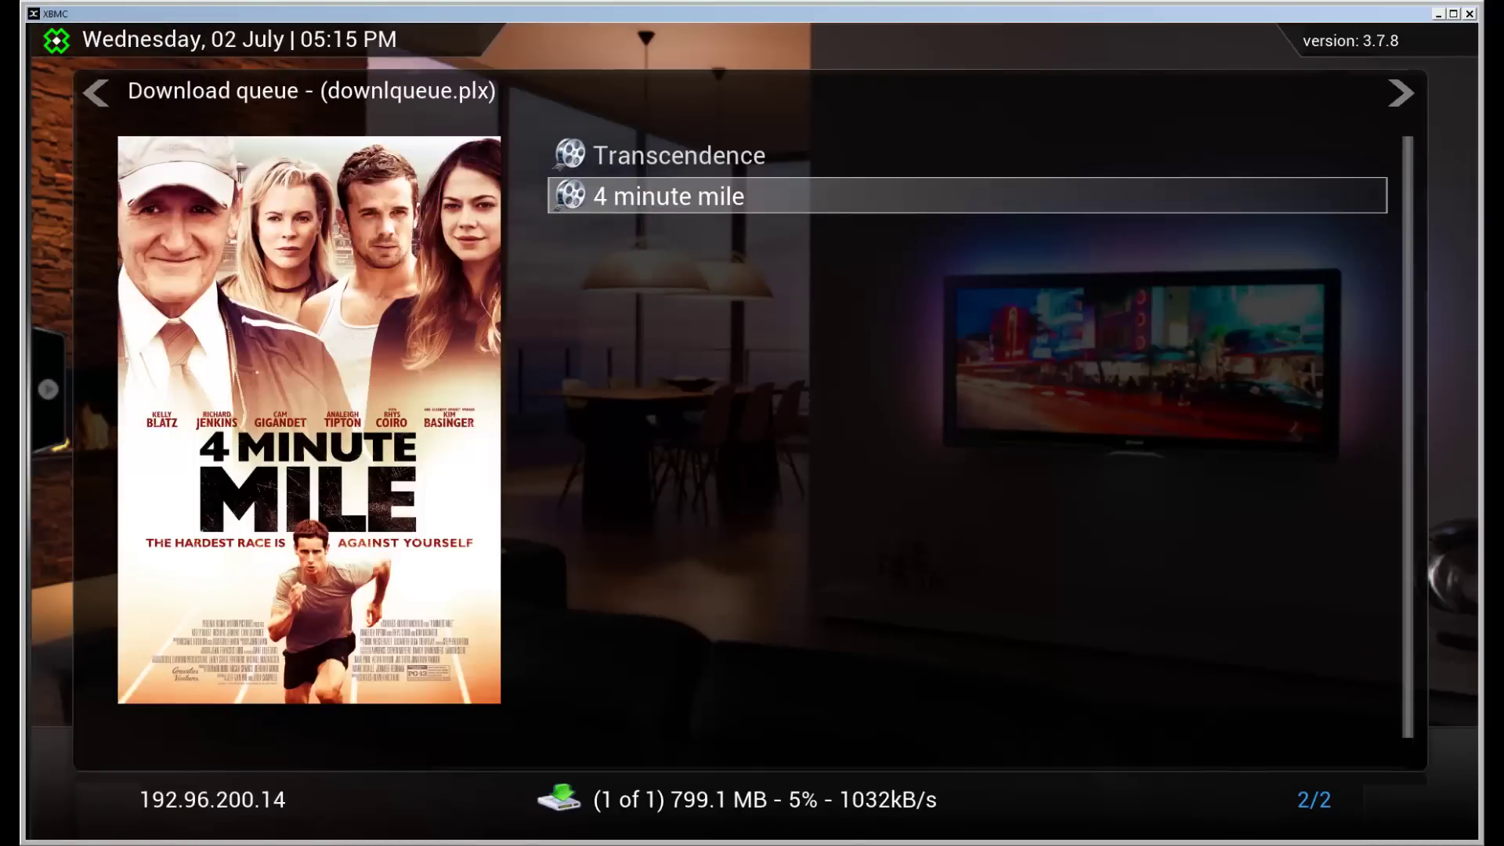
key("c")
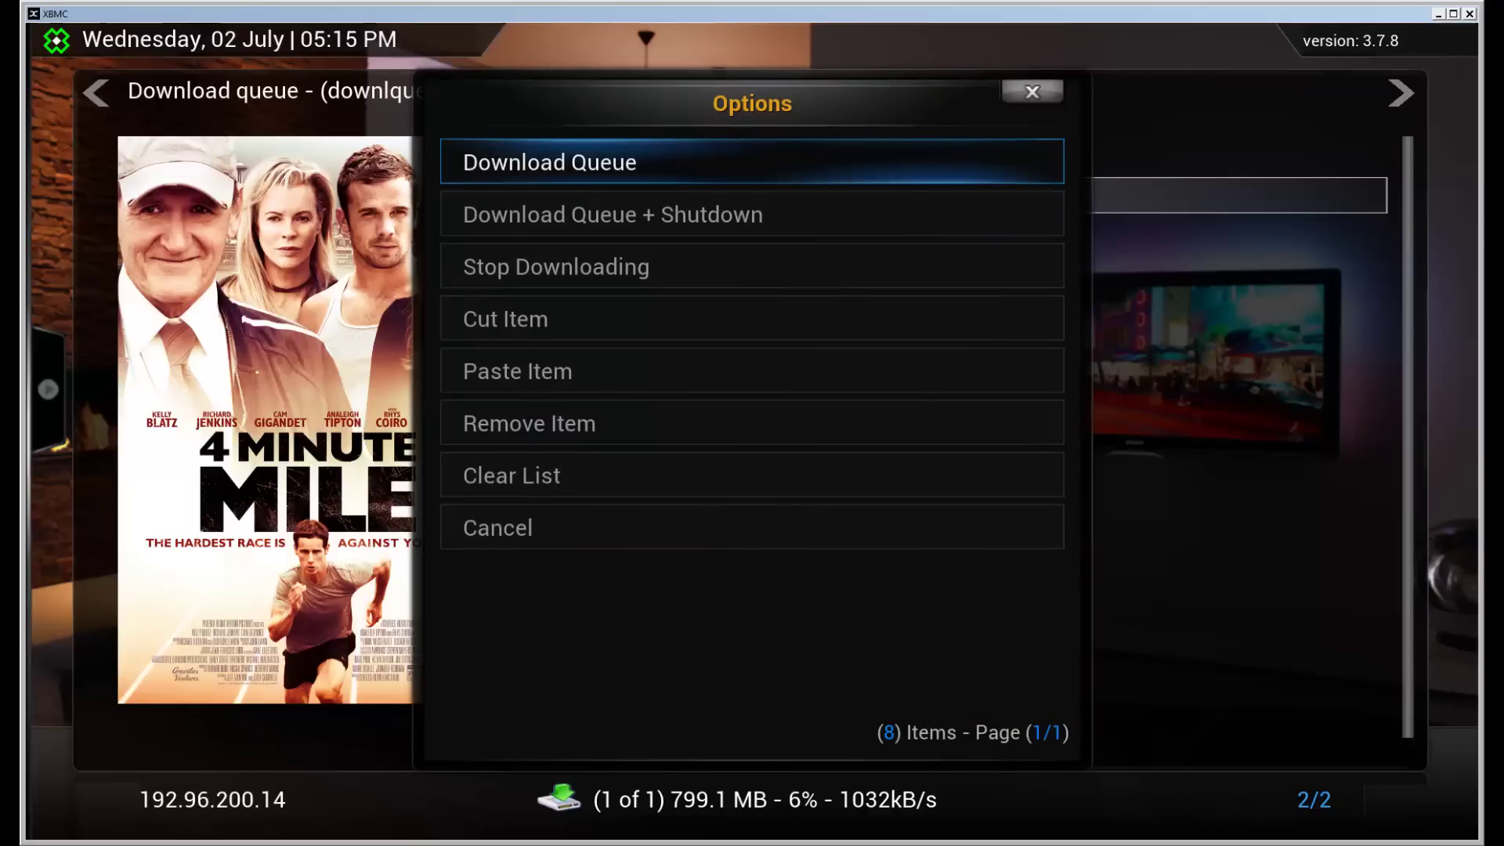
key("Down")
key("Down")
key("Down")
key("Down")
key("Down")
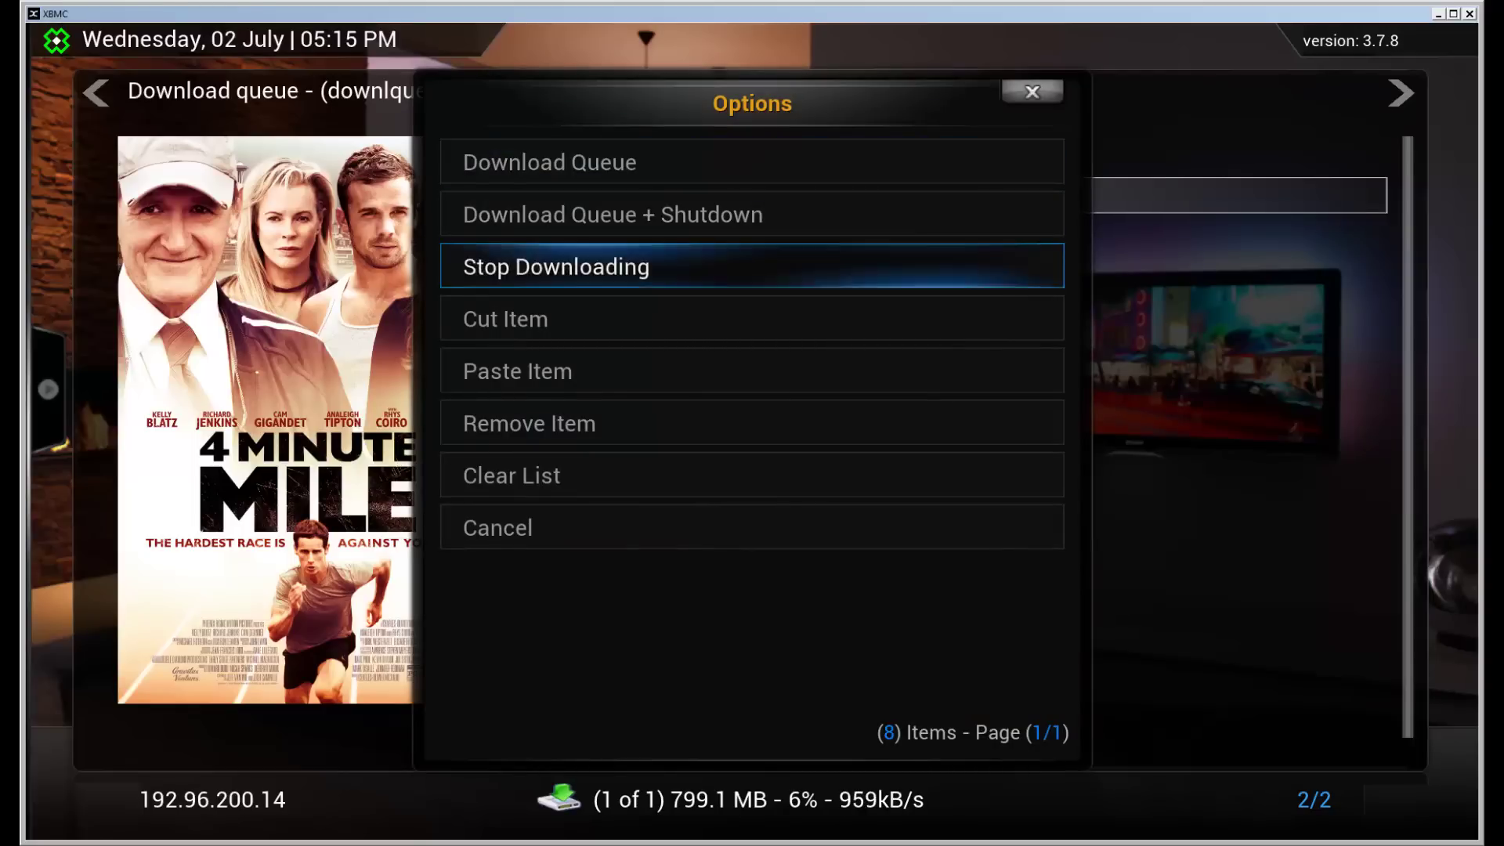
key("Up")
key("Up")
key("Down")
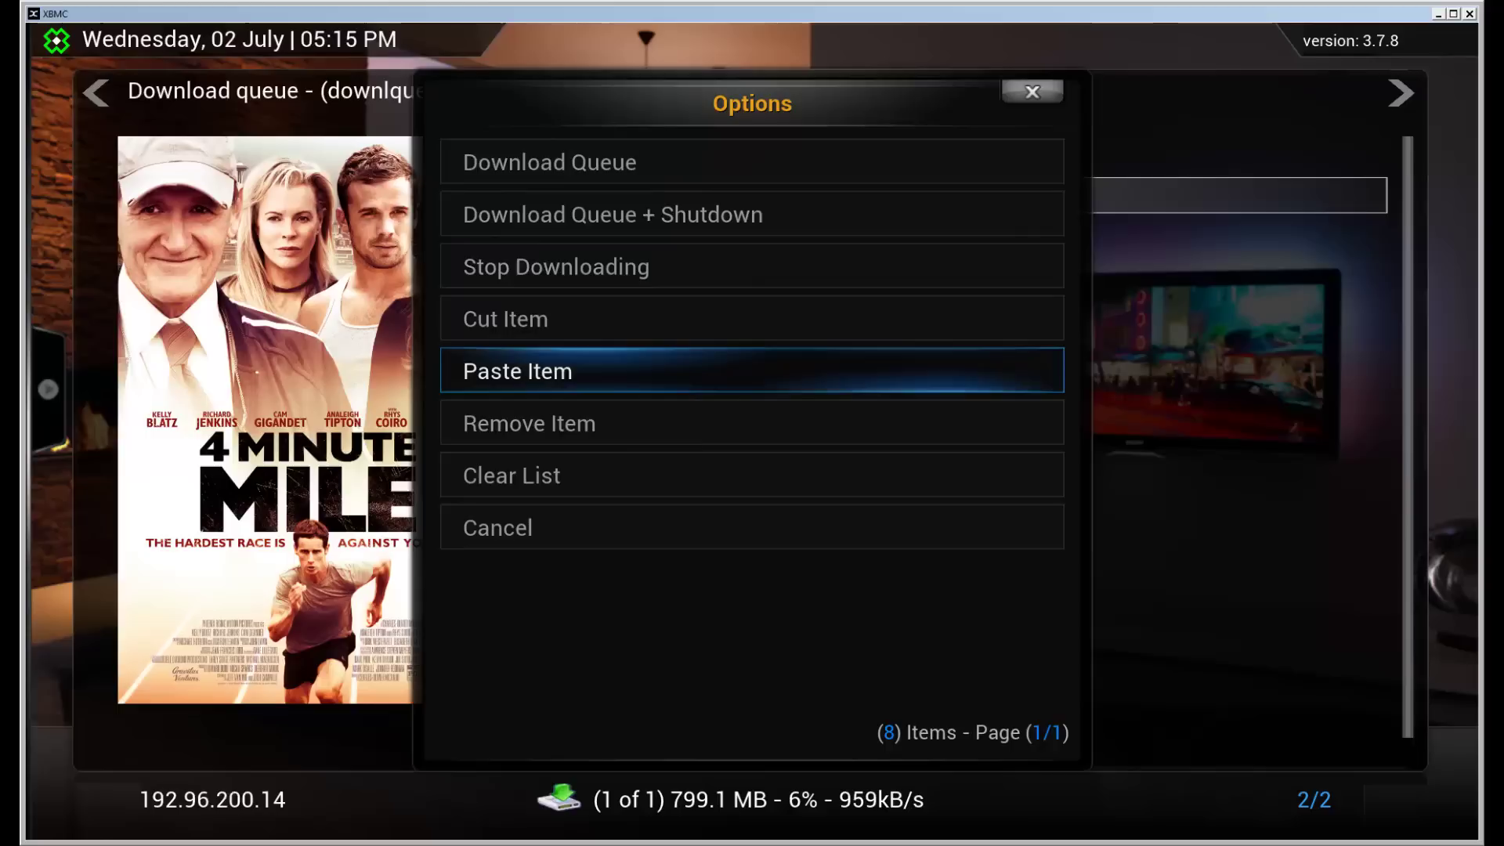
key("Up")
key("Down")
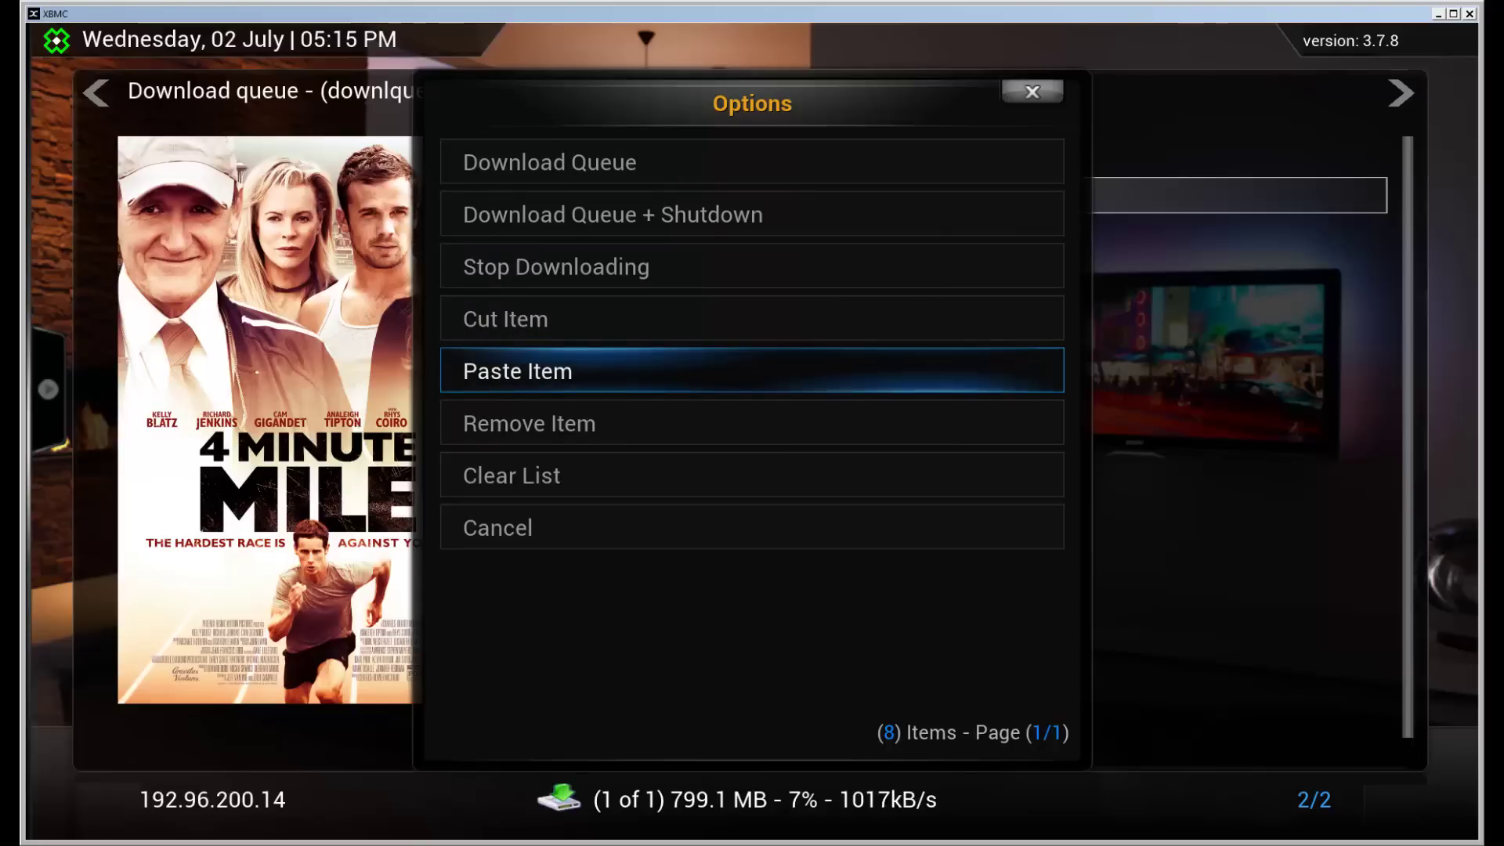
key("Down")
key("Down")
key("Up")
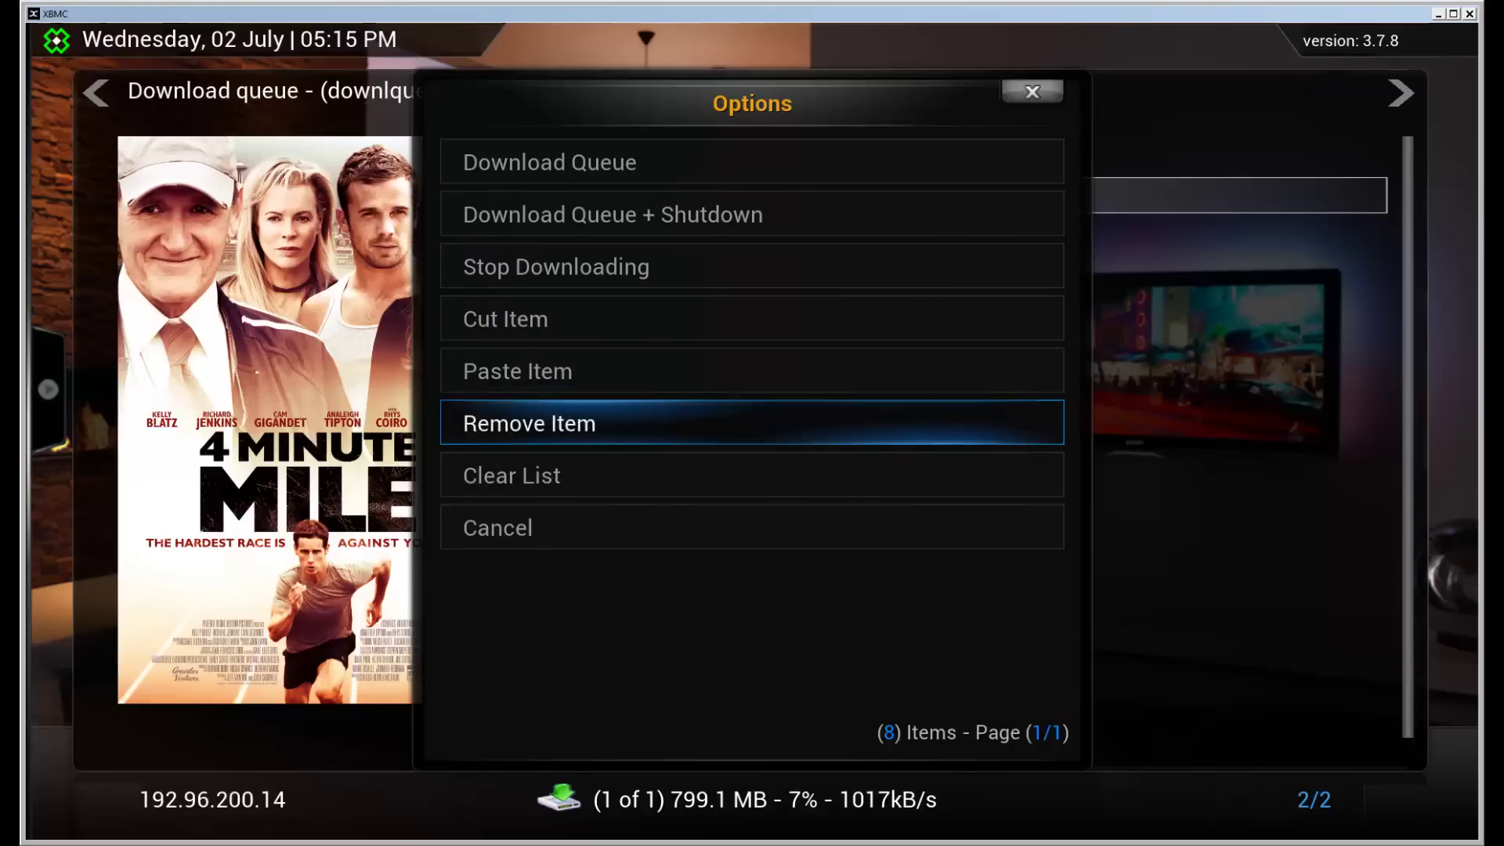
key("Return")
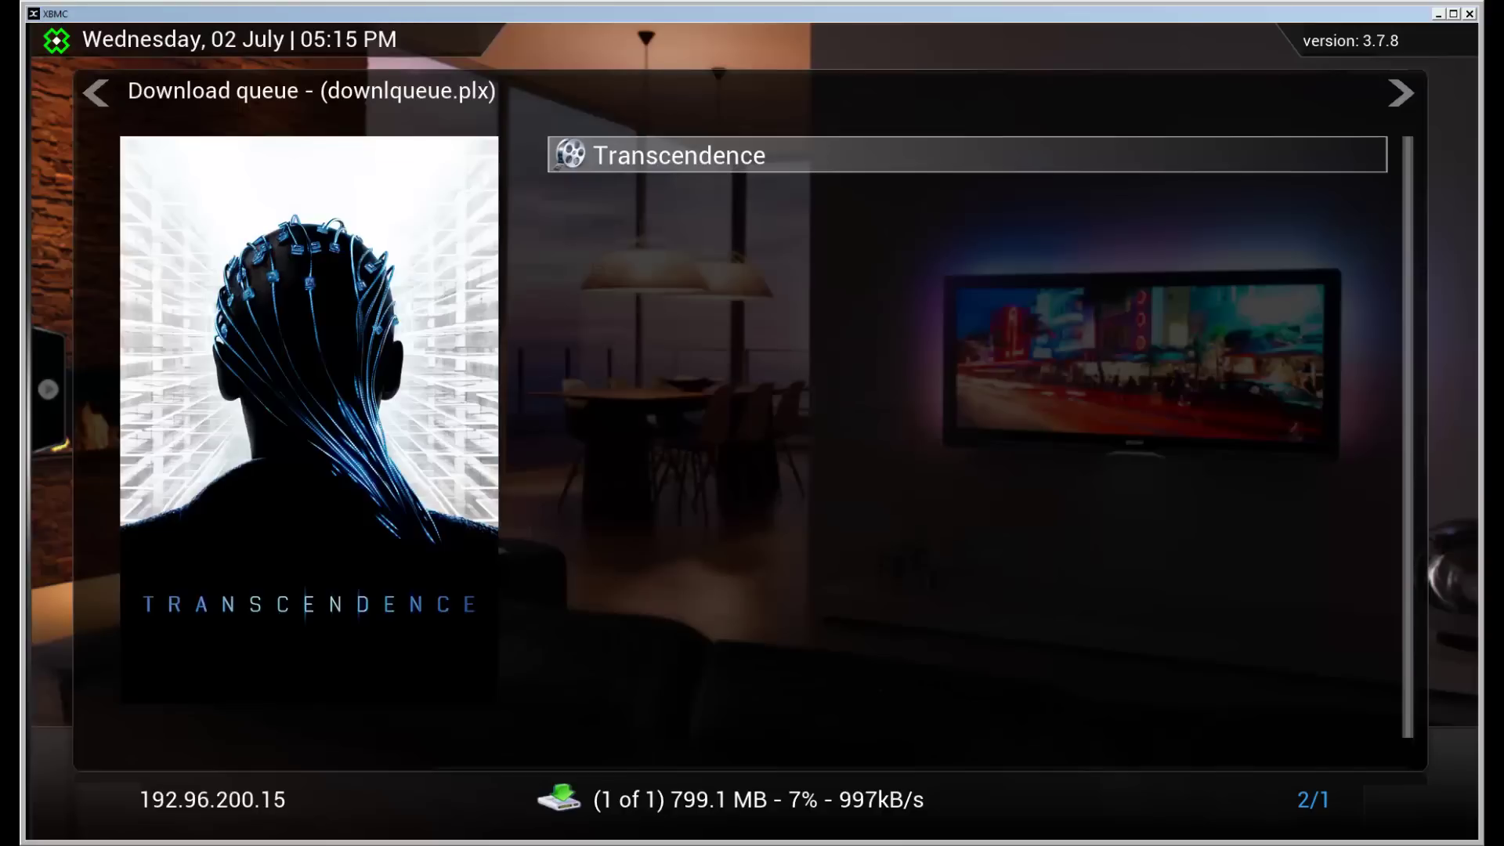
Step: Pause Transcendence with Stop Downloading, then resume it via Download Queue
key("c")
key("Down")
key("Down")
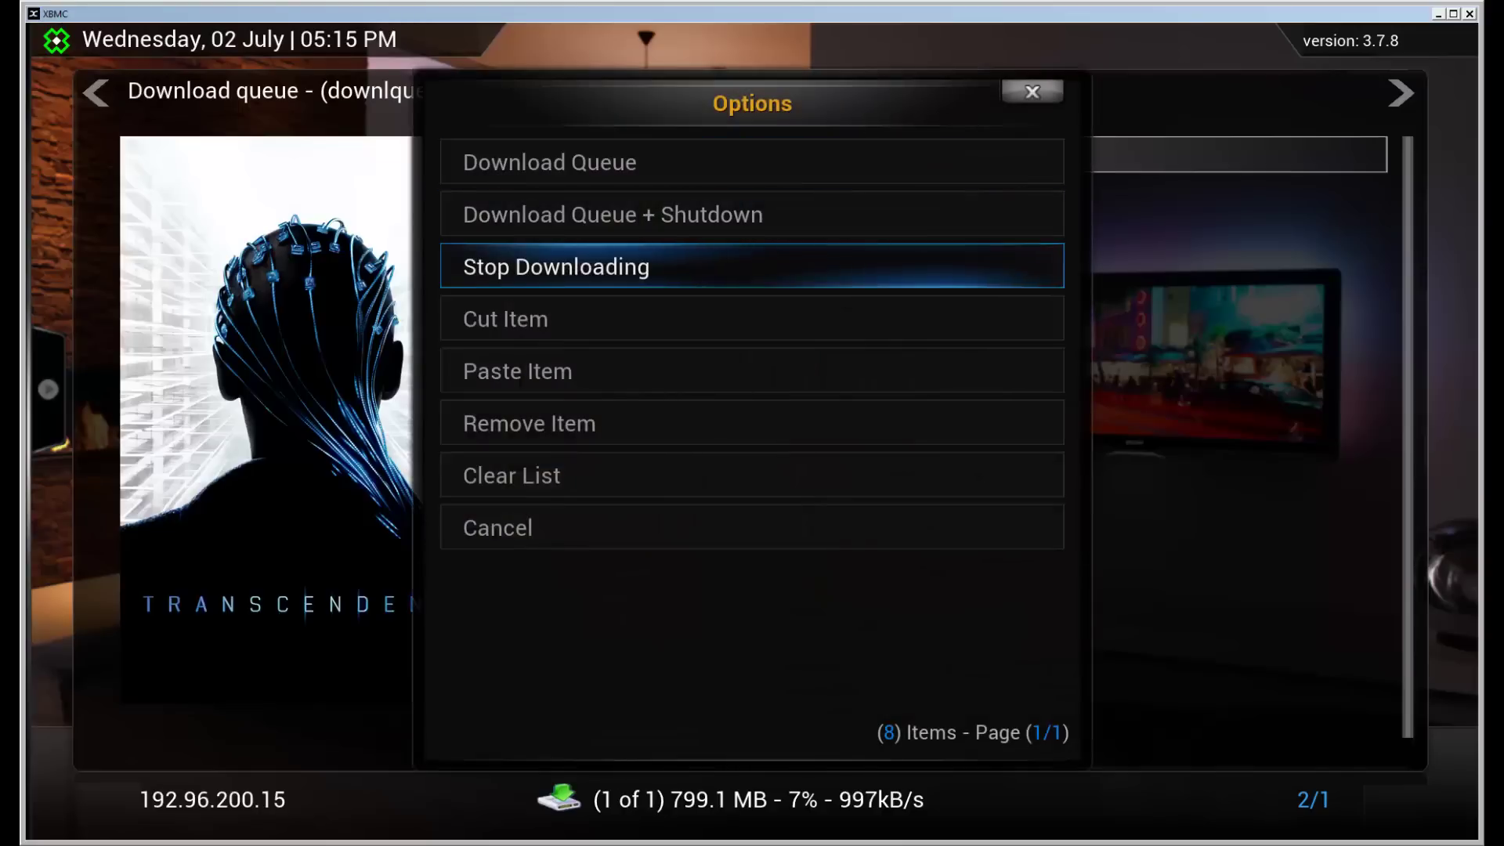
key("Return")
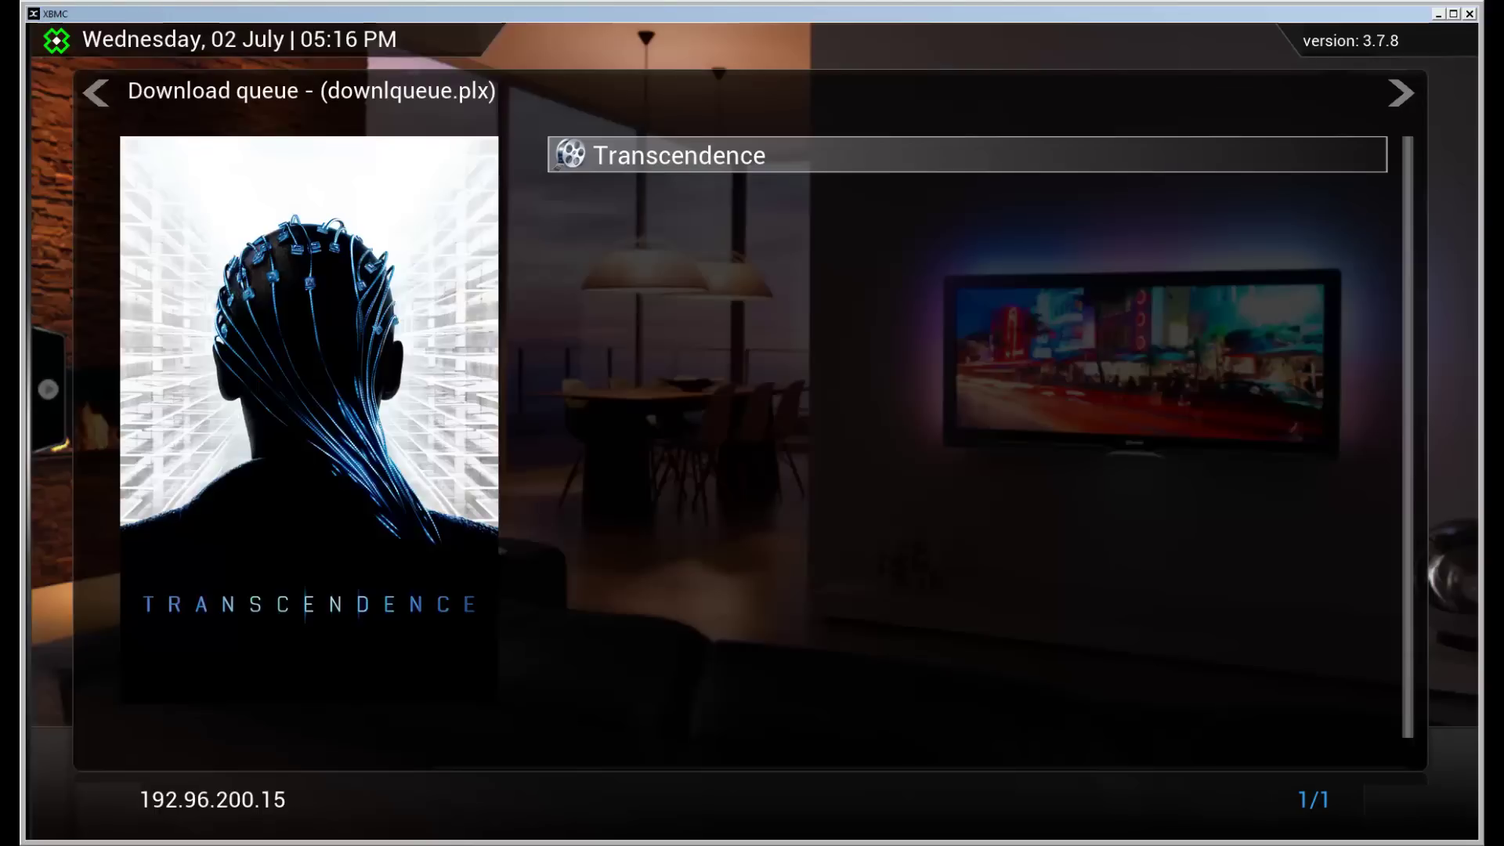
key("c")
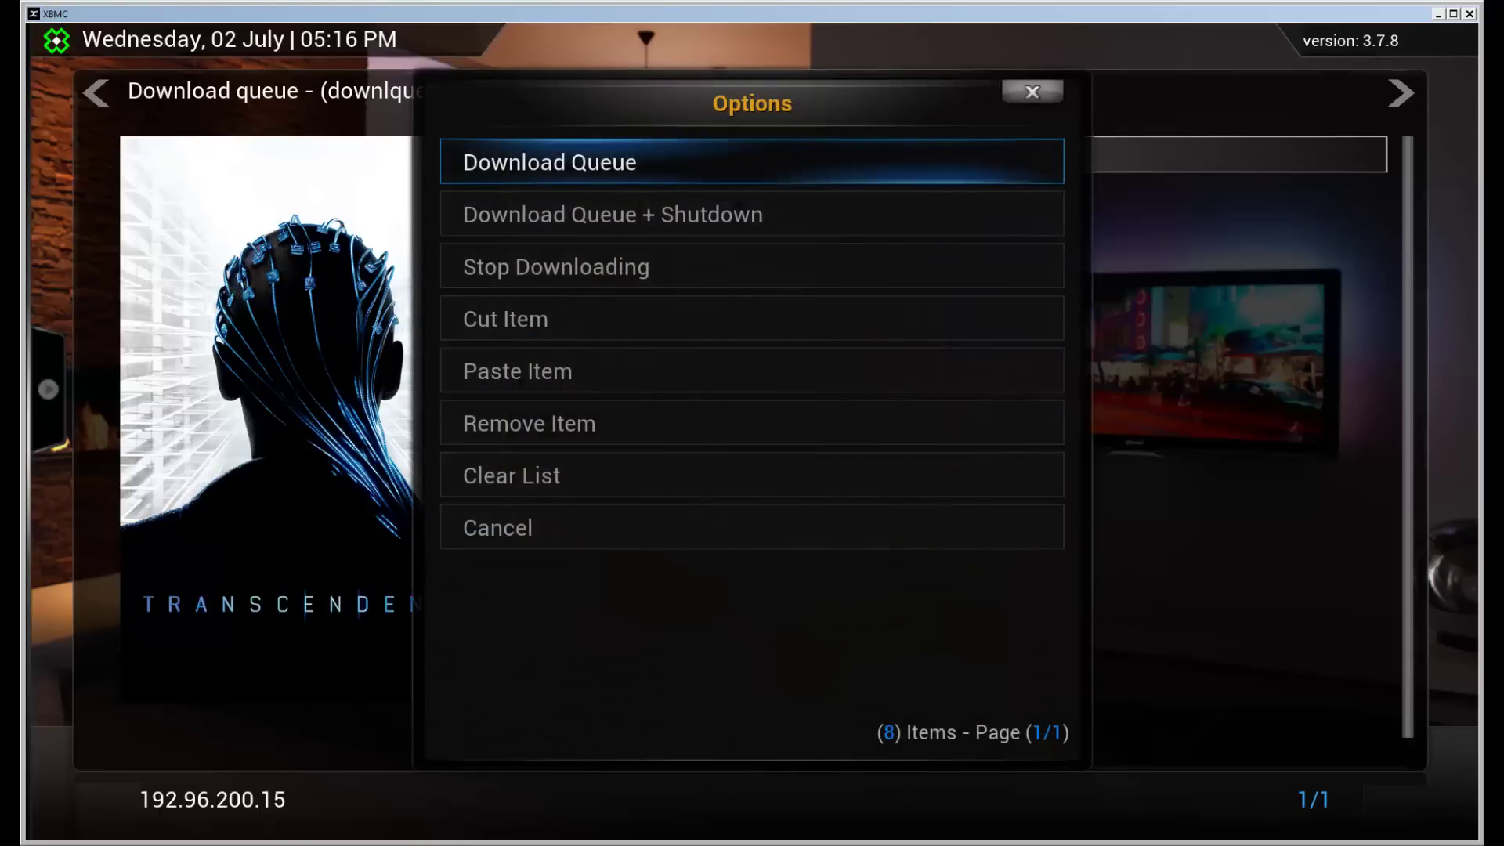
key("Return")
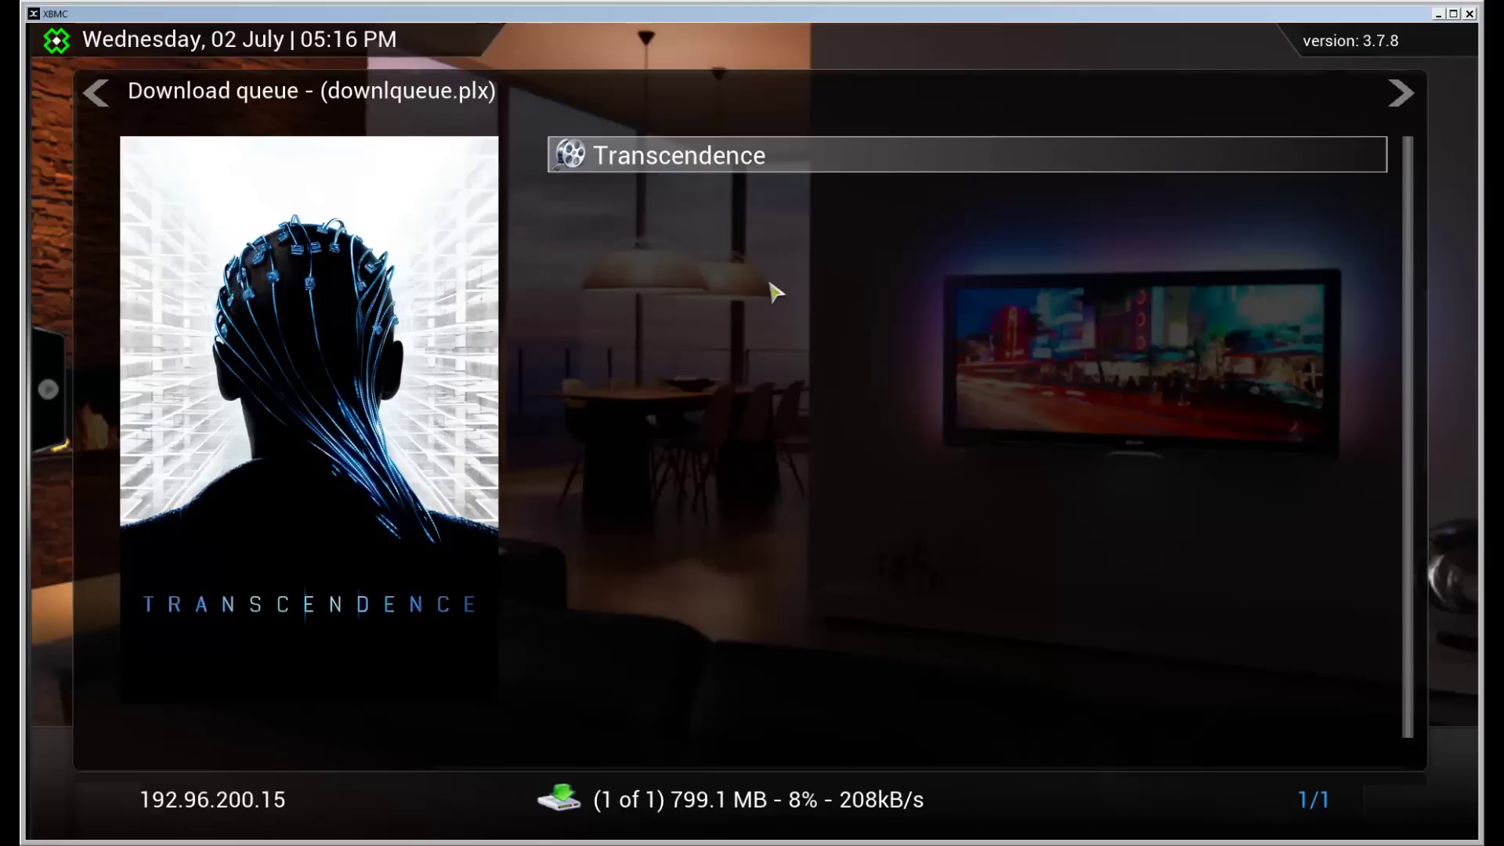
Step: Stop the Transcendence download once more and resume it via Download Queue
key("c")
key("Down")
key("Down")
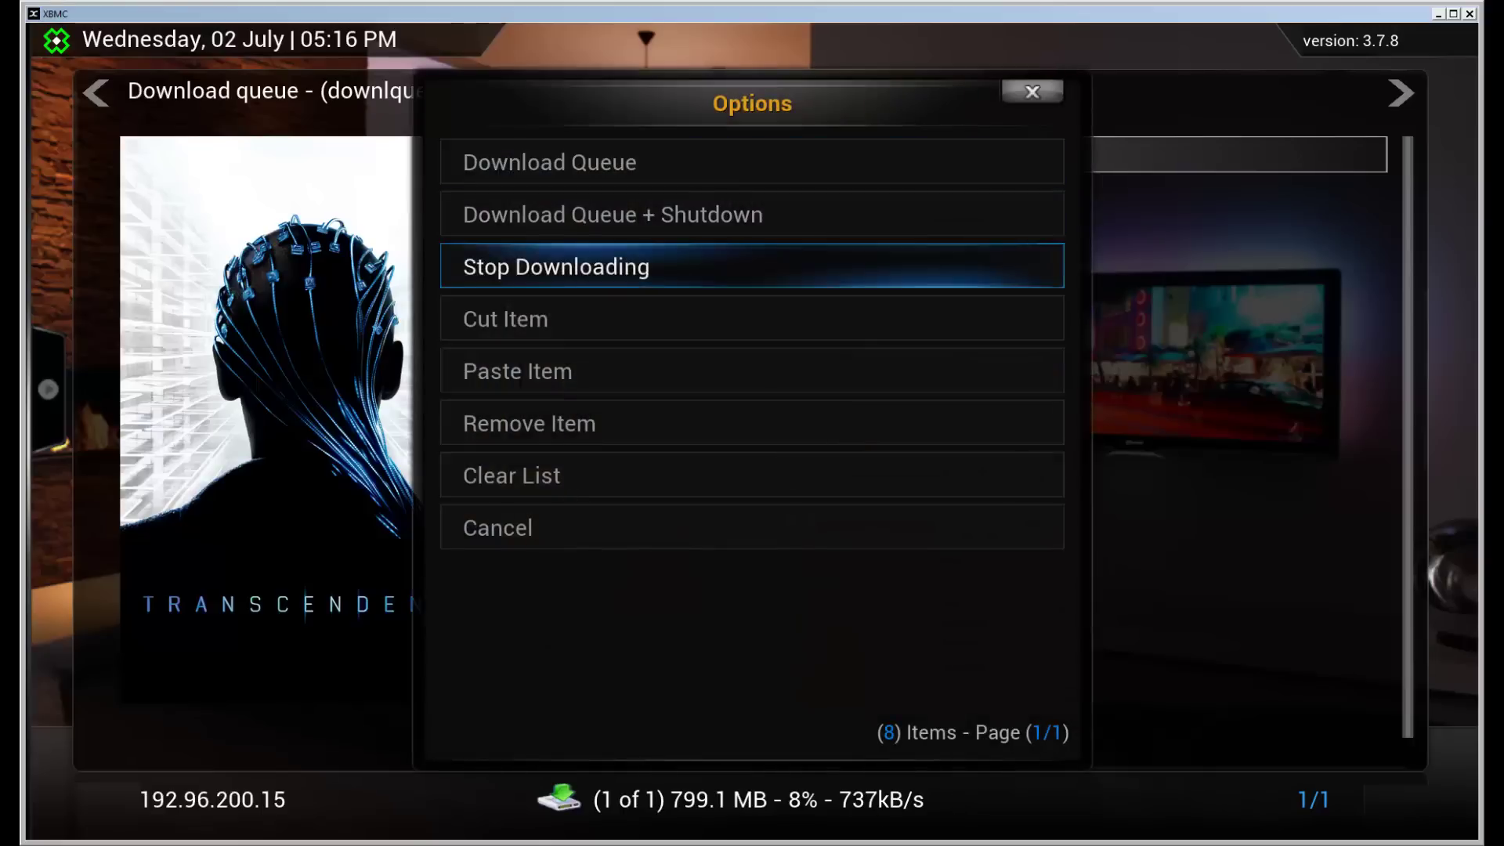
key("Down")
key("Up")
key("Return")
key("c")
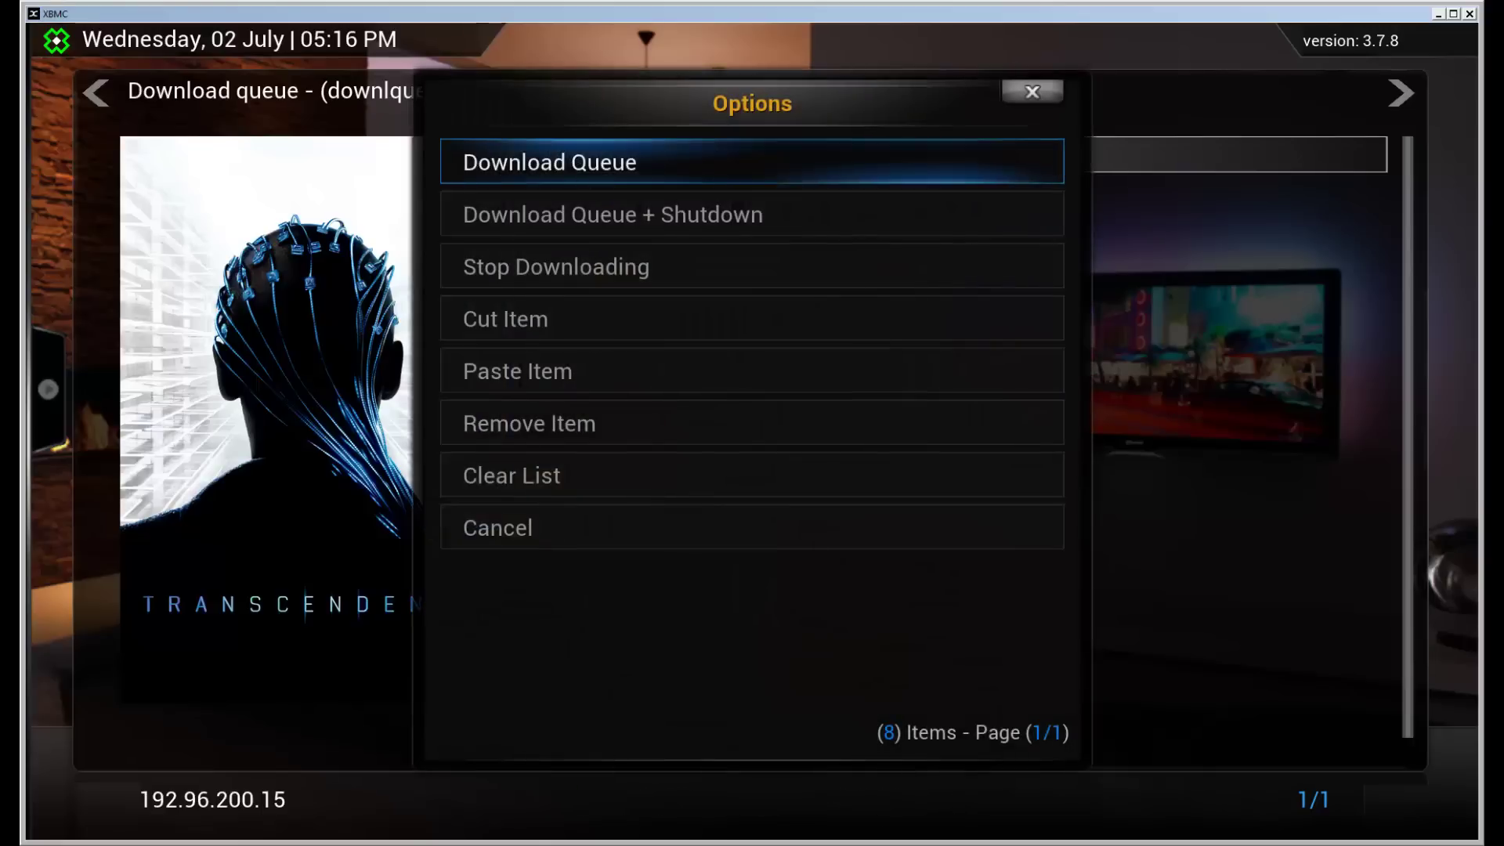
key("Return")
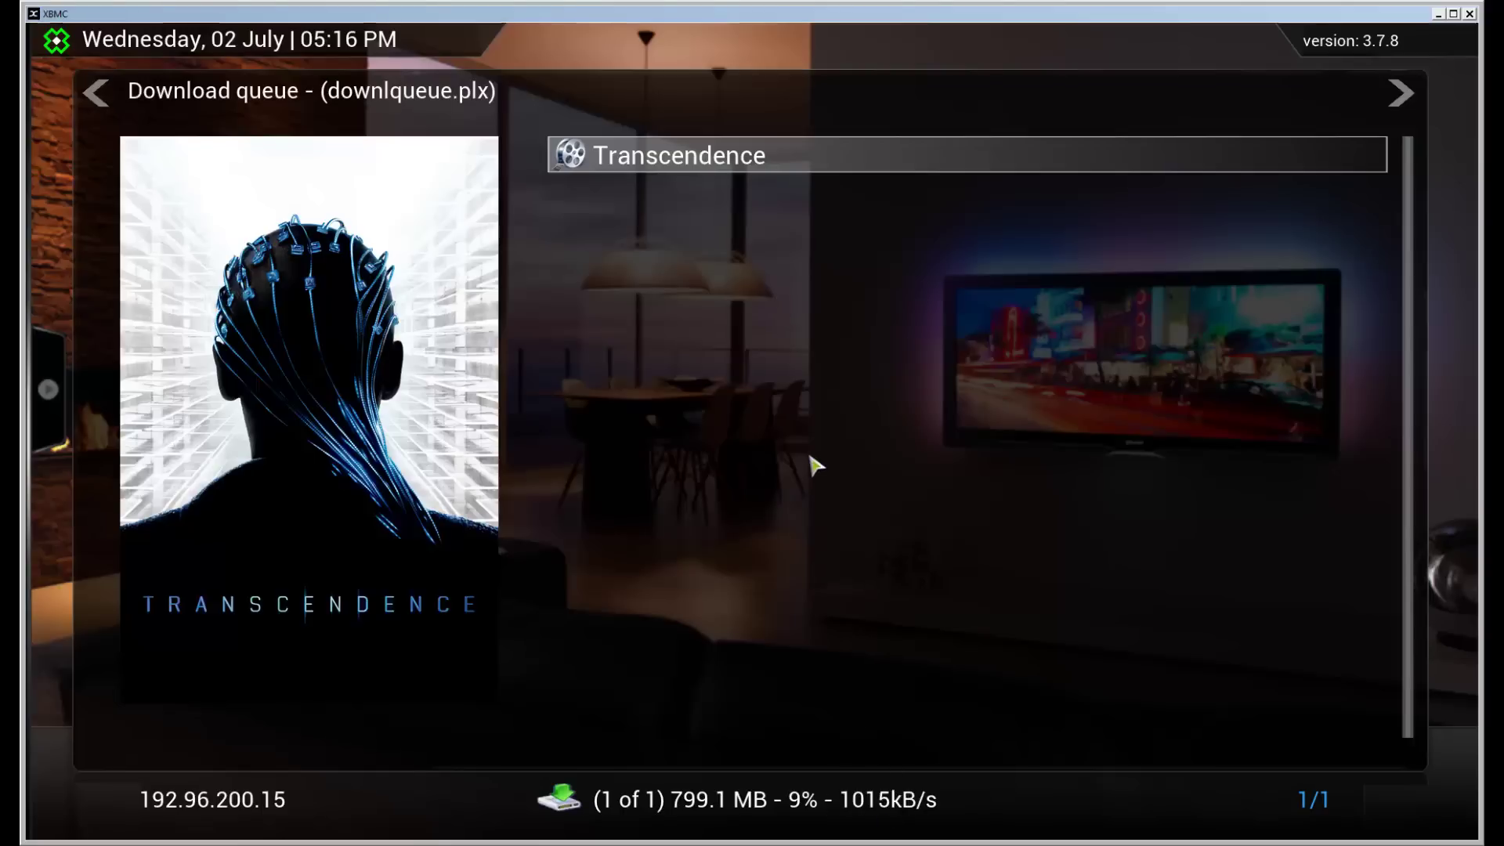
Step: Stop Transcendence, remove it from the queue and delete Transcendence.mkv from disk
key("c")
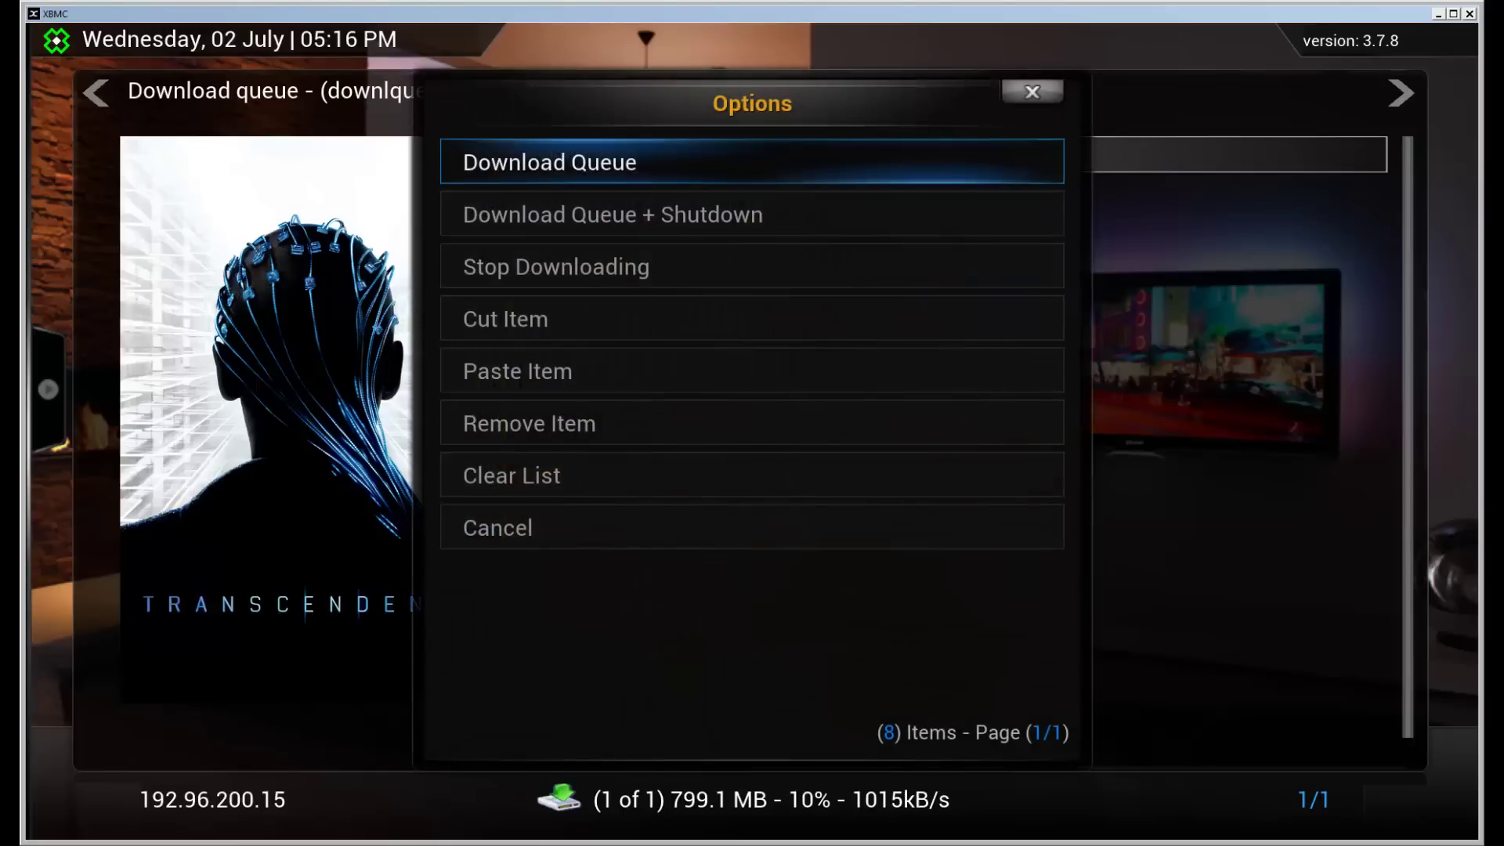
key("Down")
key("Down")
key("Return")
key("c")
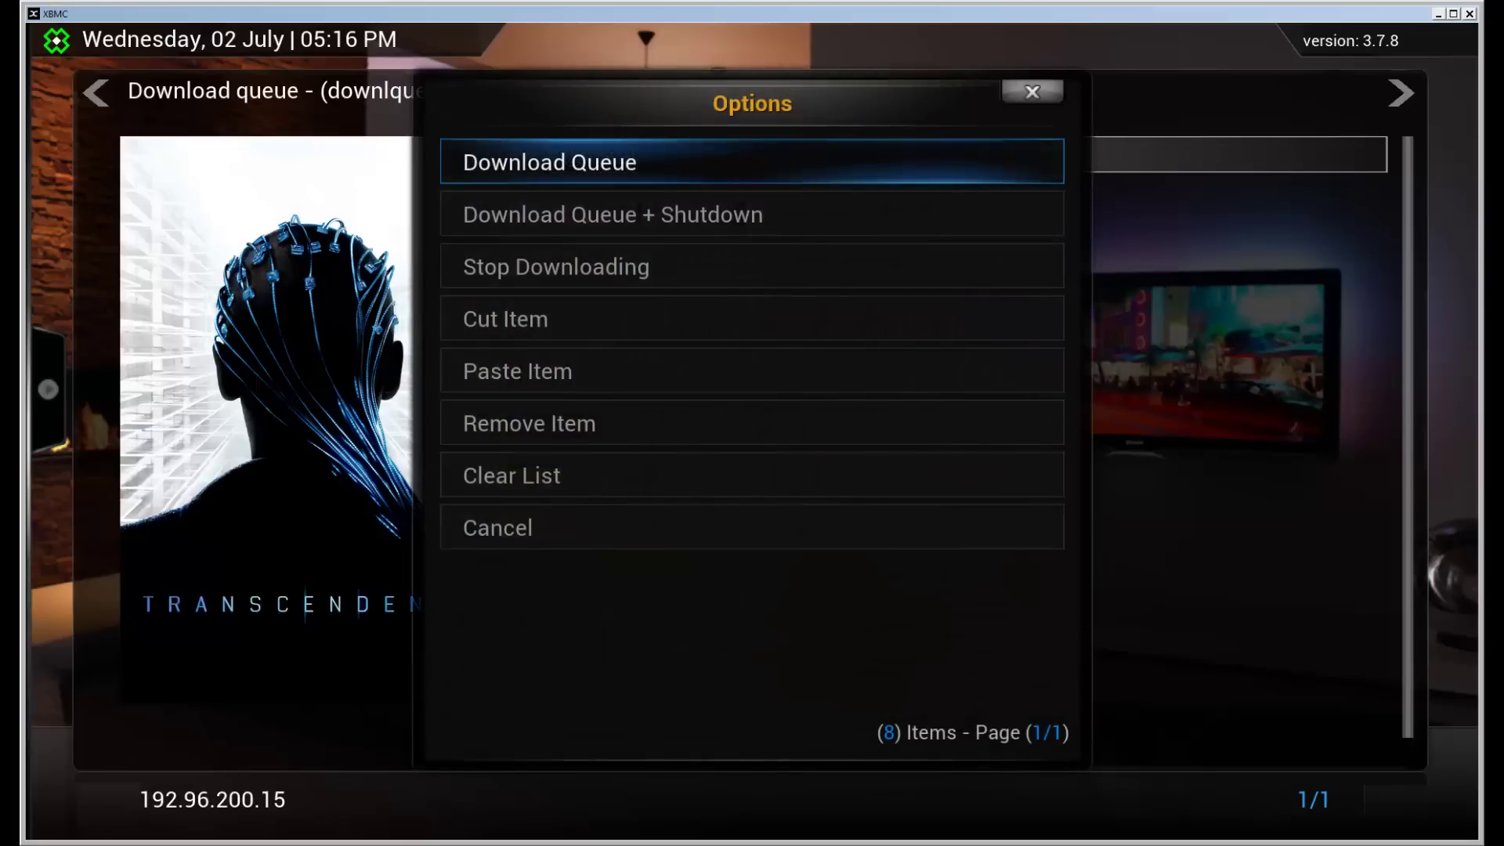
key("Down")
key("Down")
key("Down")
key("Down")
key("Down")
key("Return")
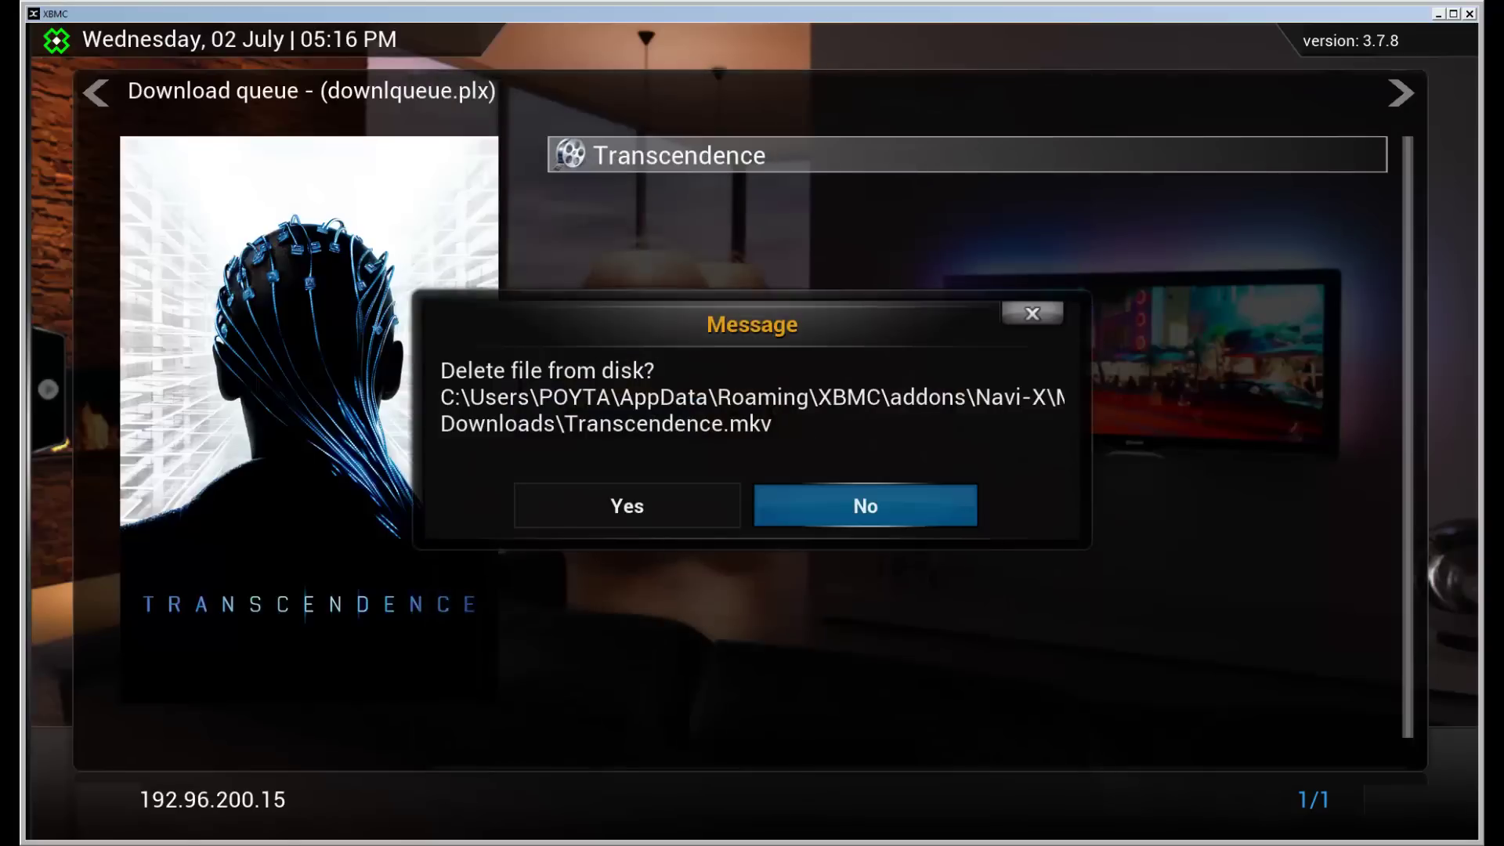
key("Left")
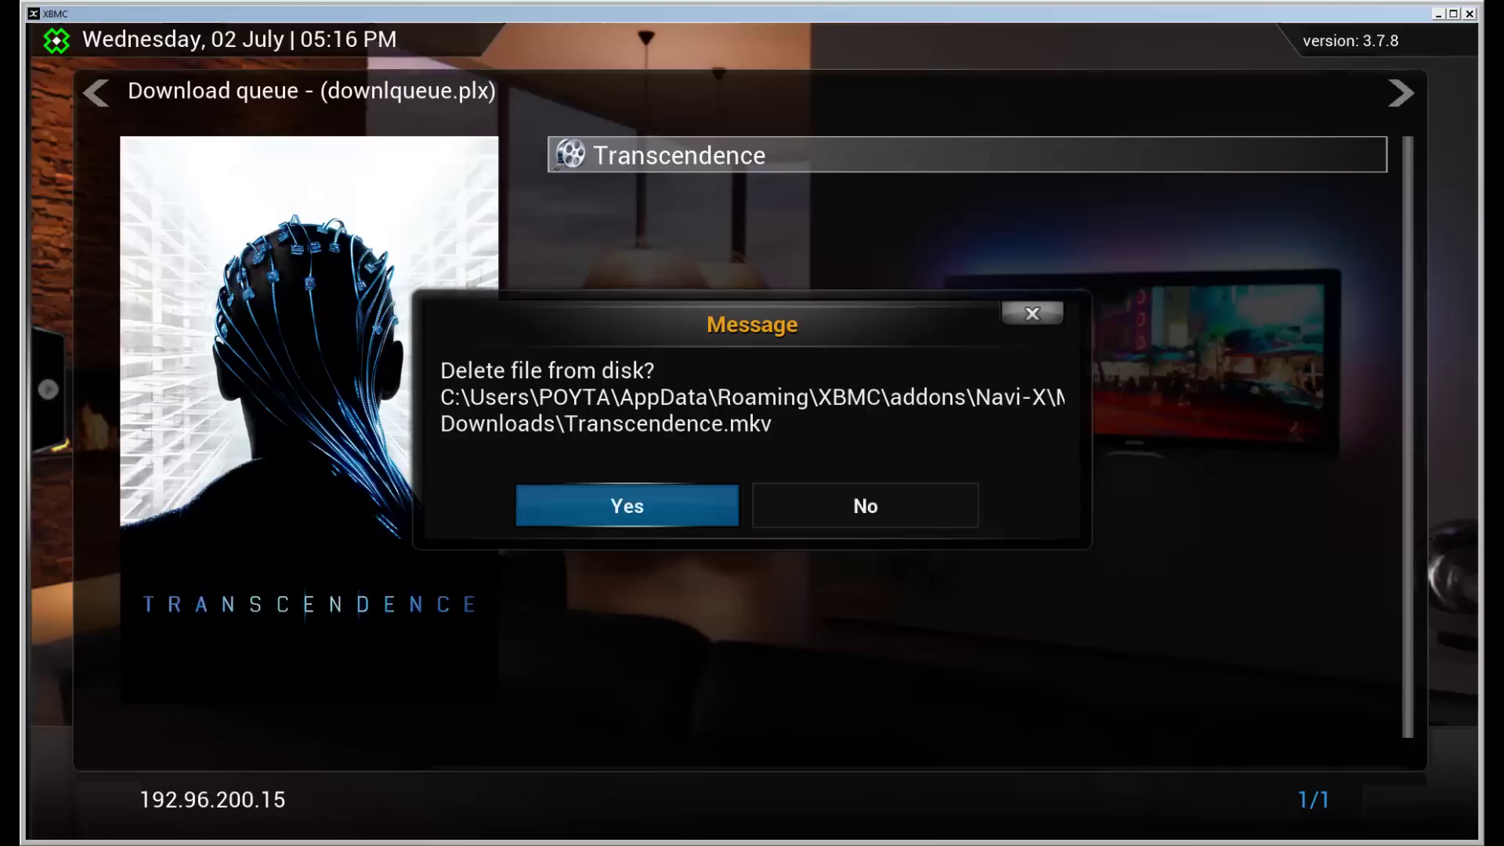
key("Right")
key("Left")
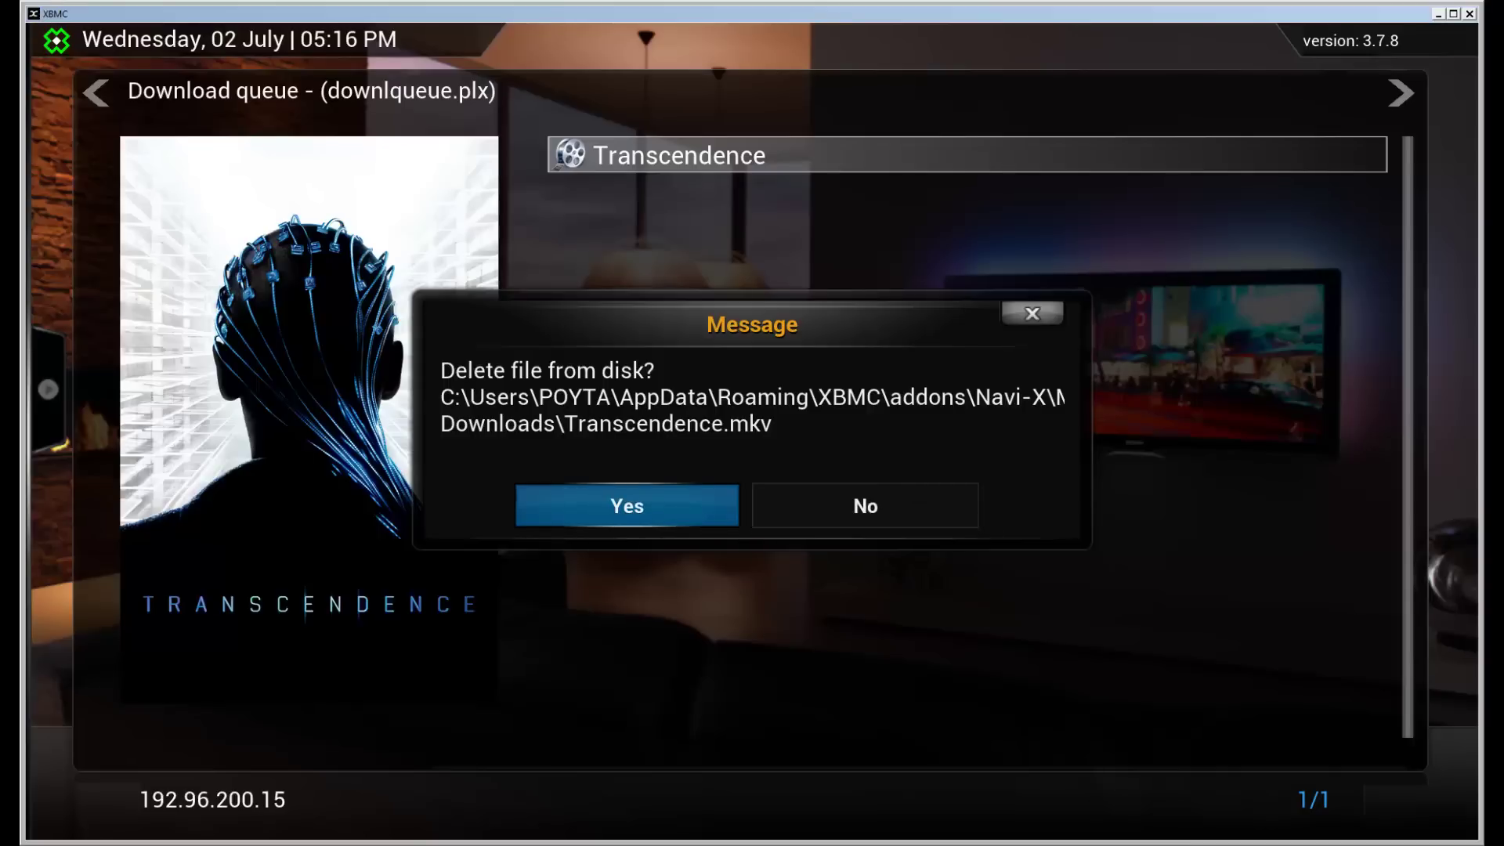
key("Return")
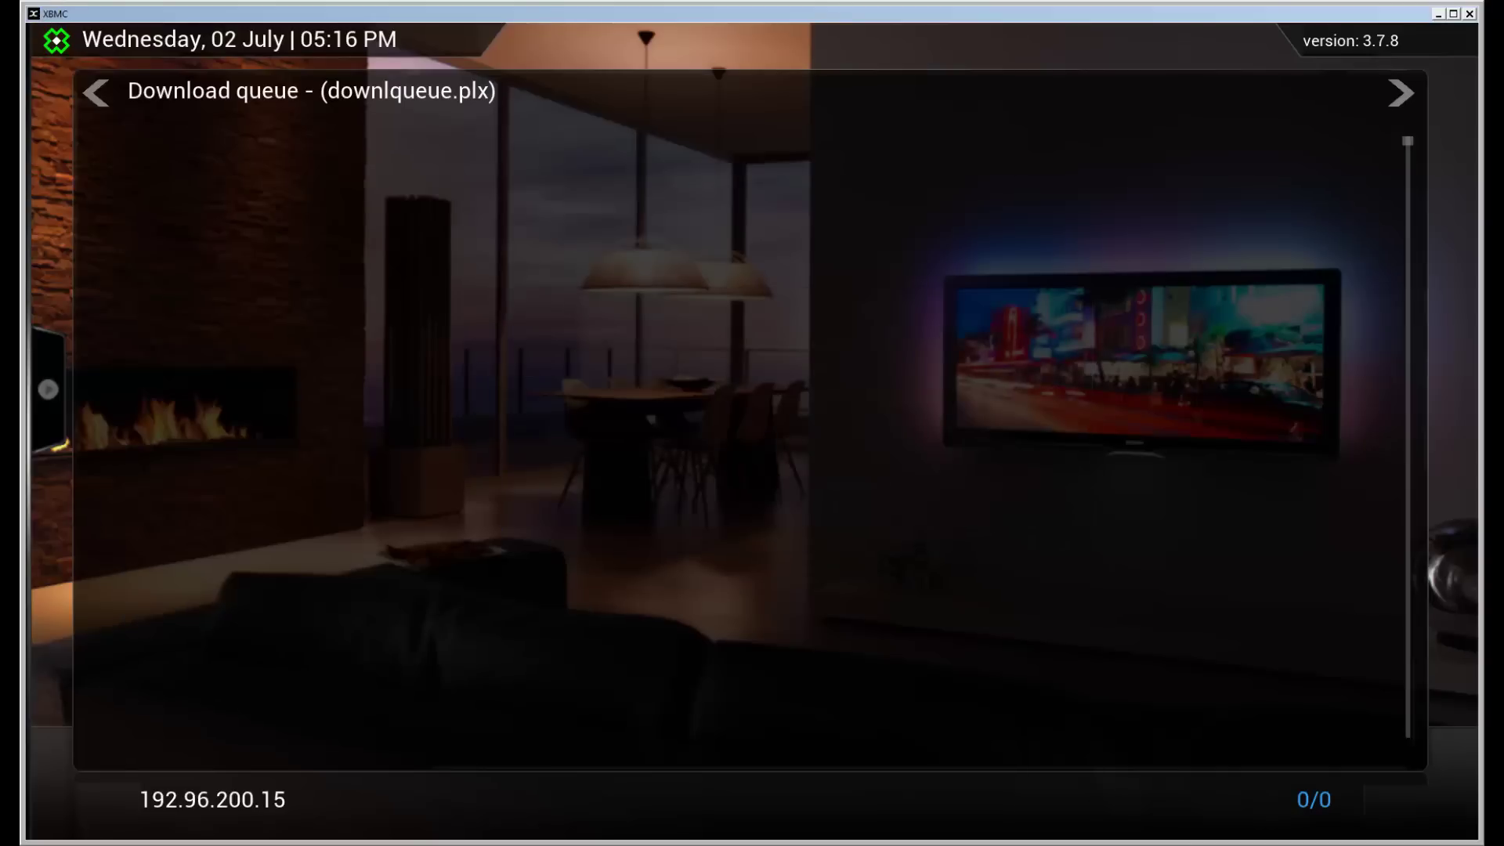
Step: Go back from the empty queue and open the In Theaters (2014) movie thread
key("BackSpace")
key("BackSpace")
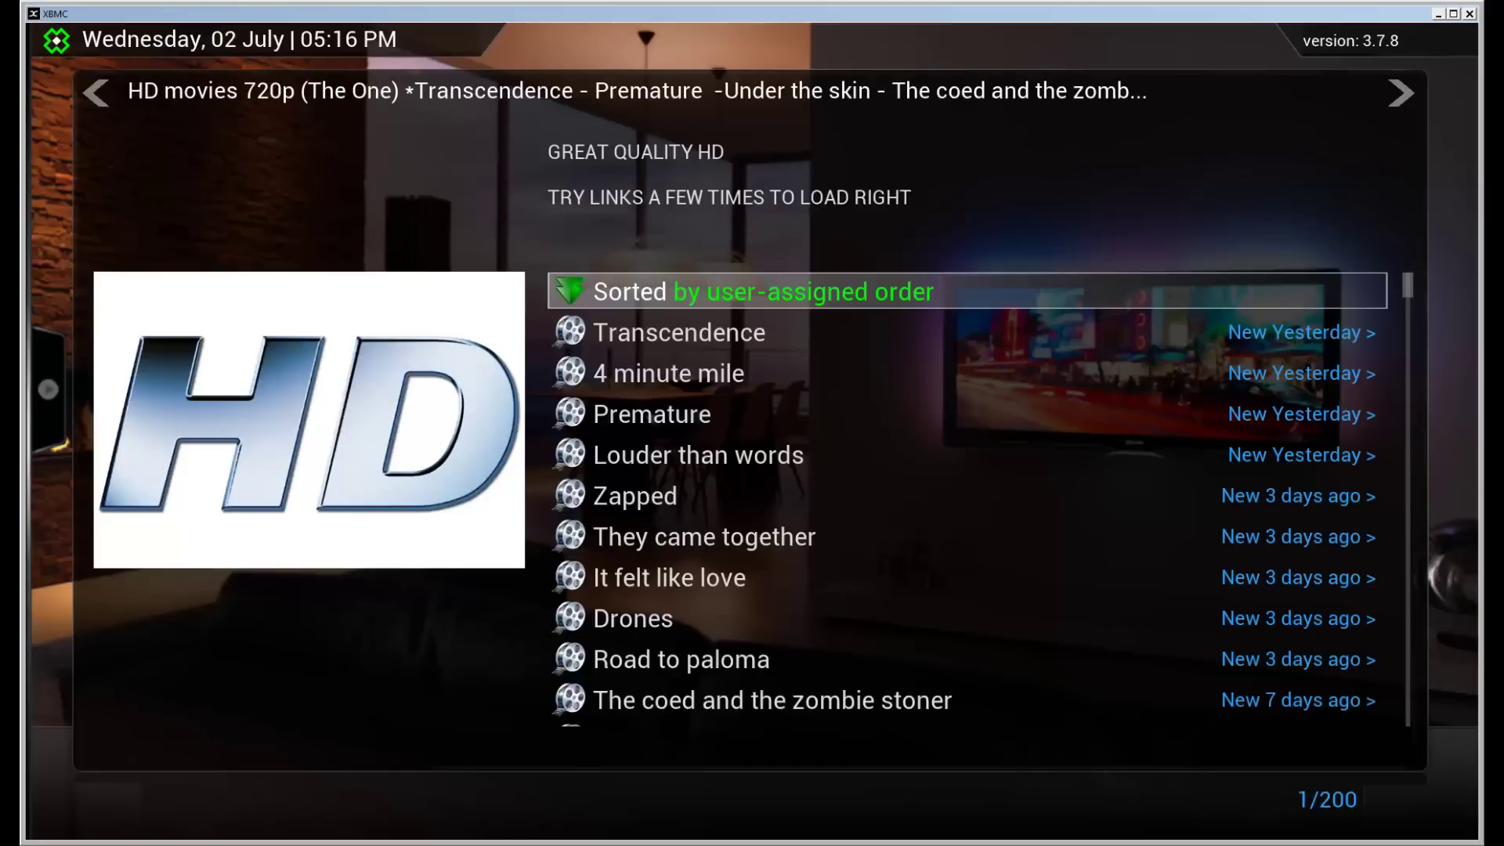
key("BackSpace")
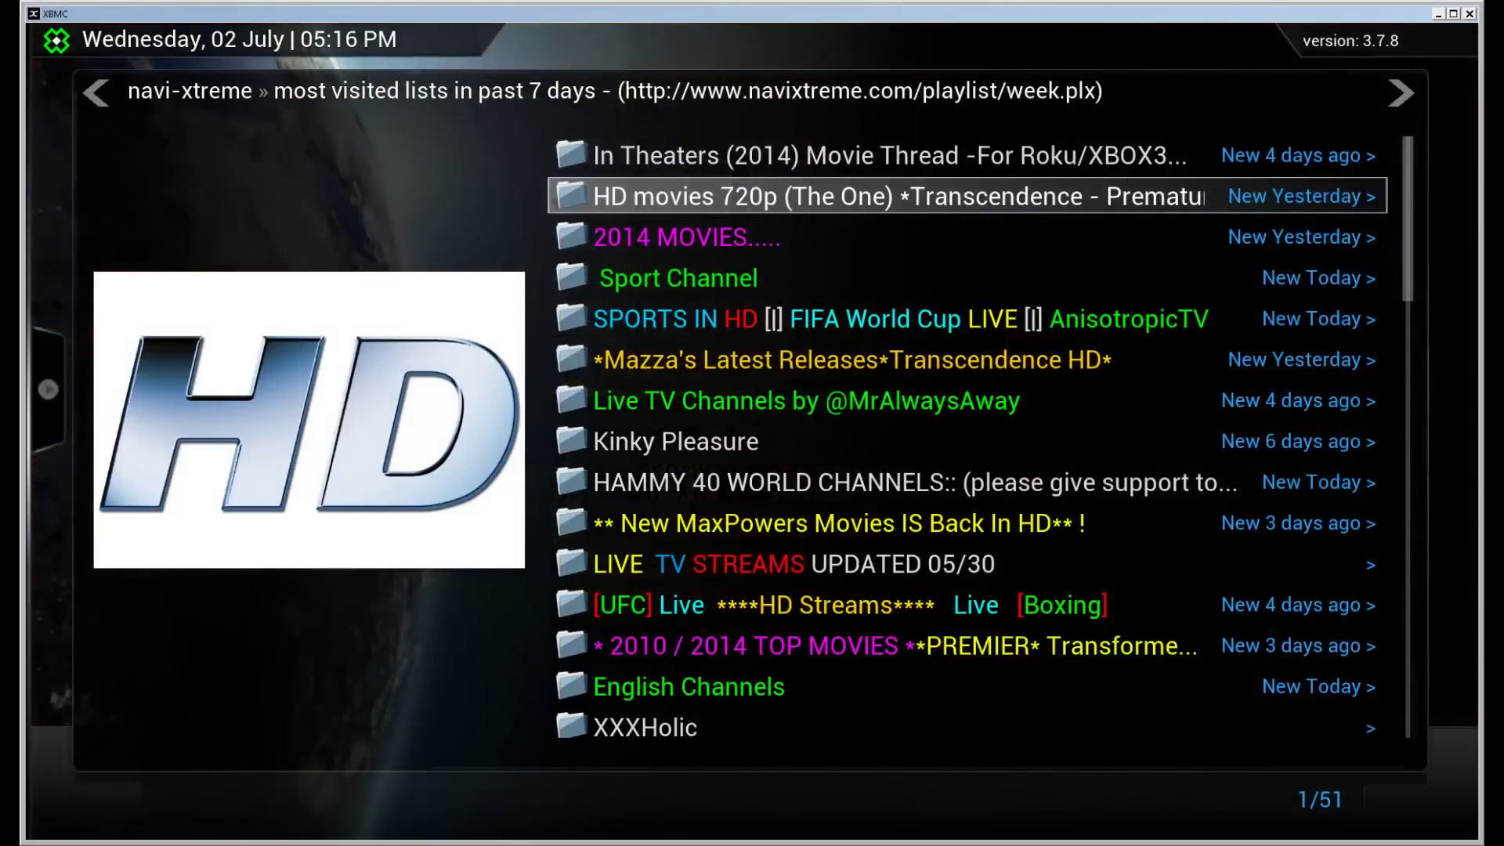
key("Up")
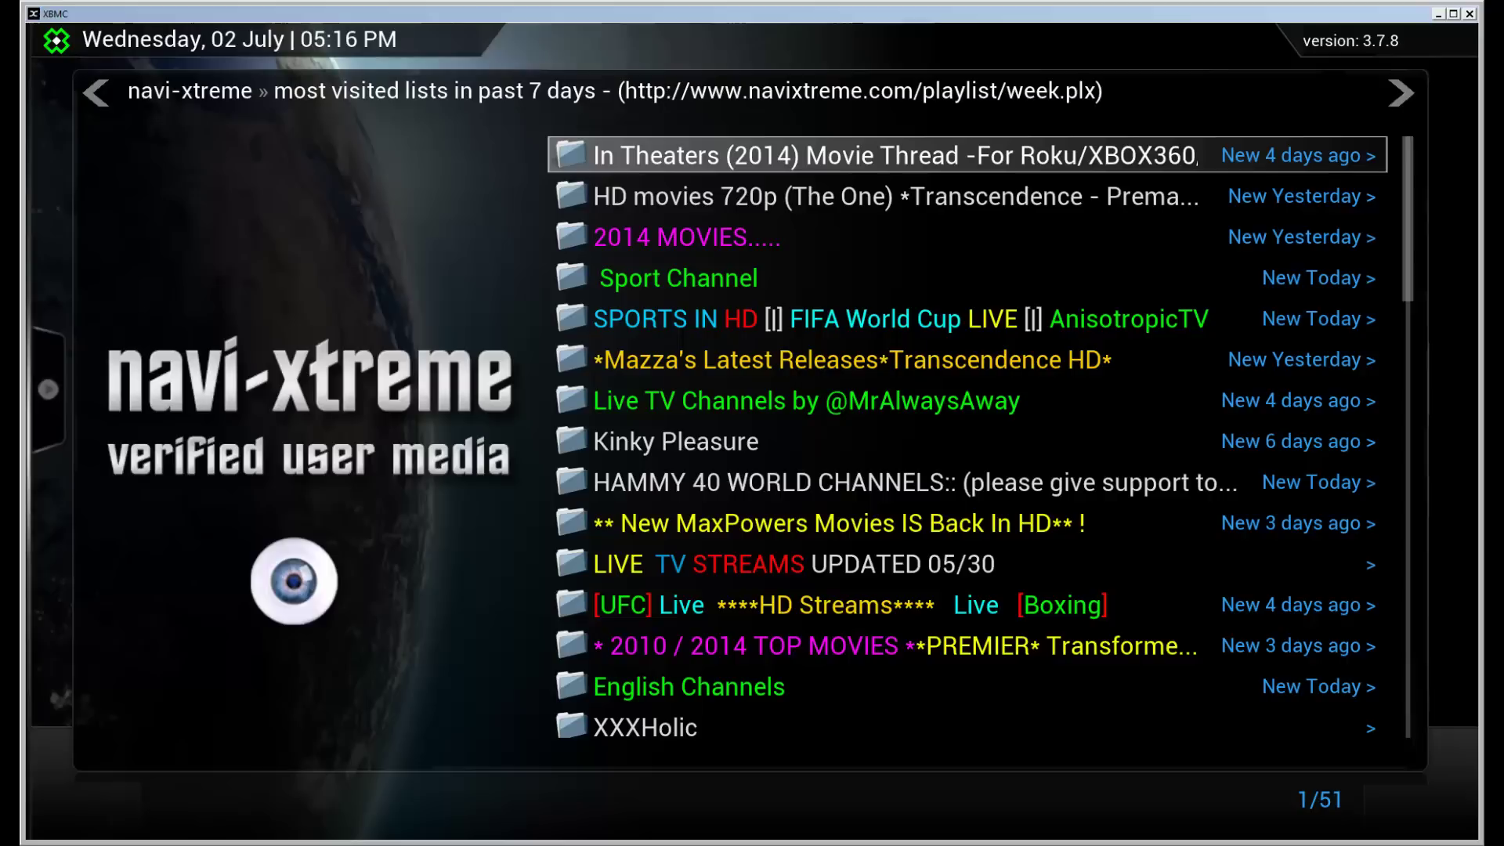
key("Return")
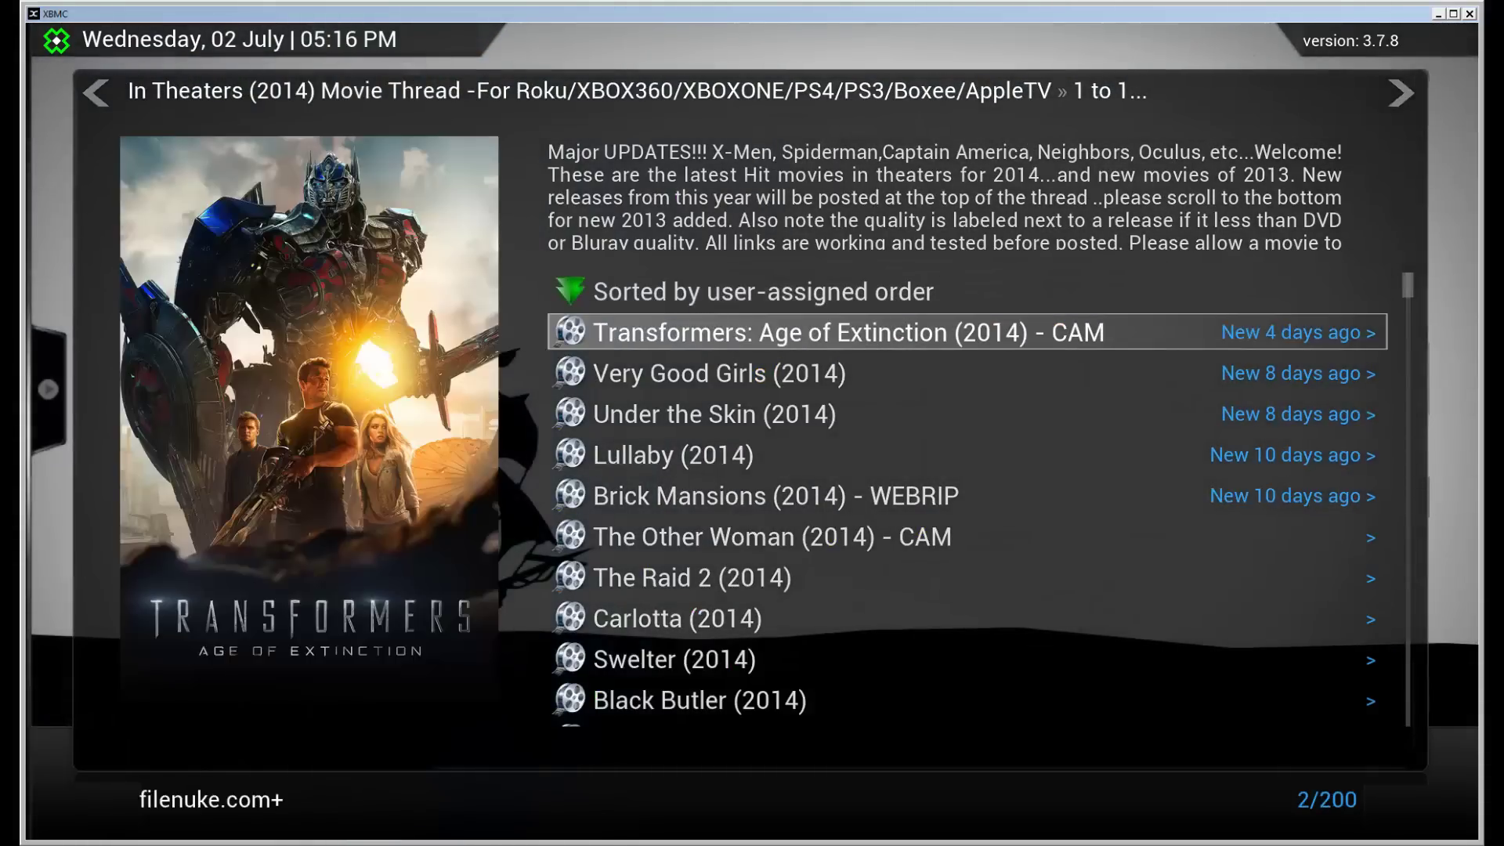
Step: Download Transformers: Age of Extinction, accepting the destination and existing-file prompt, starting immediately
key("c")
key("Return")
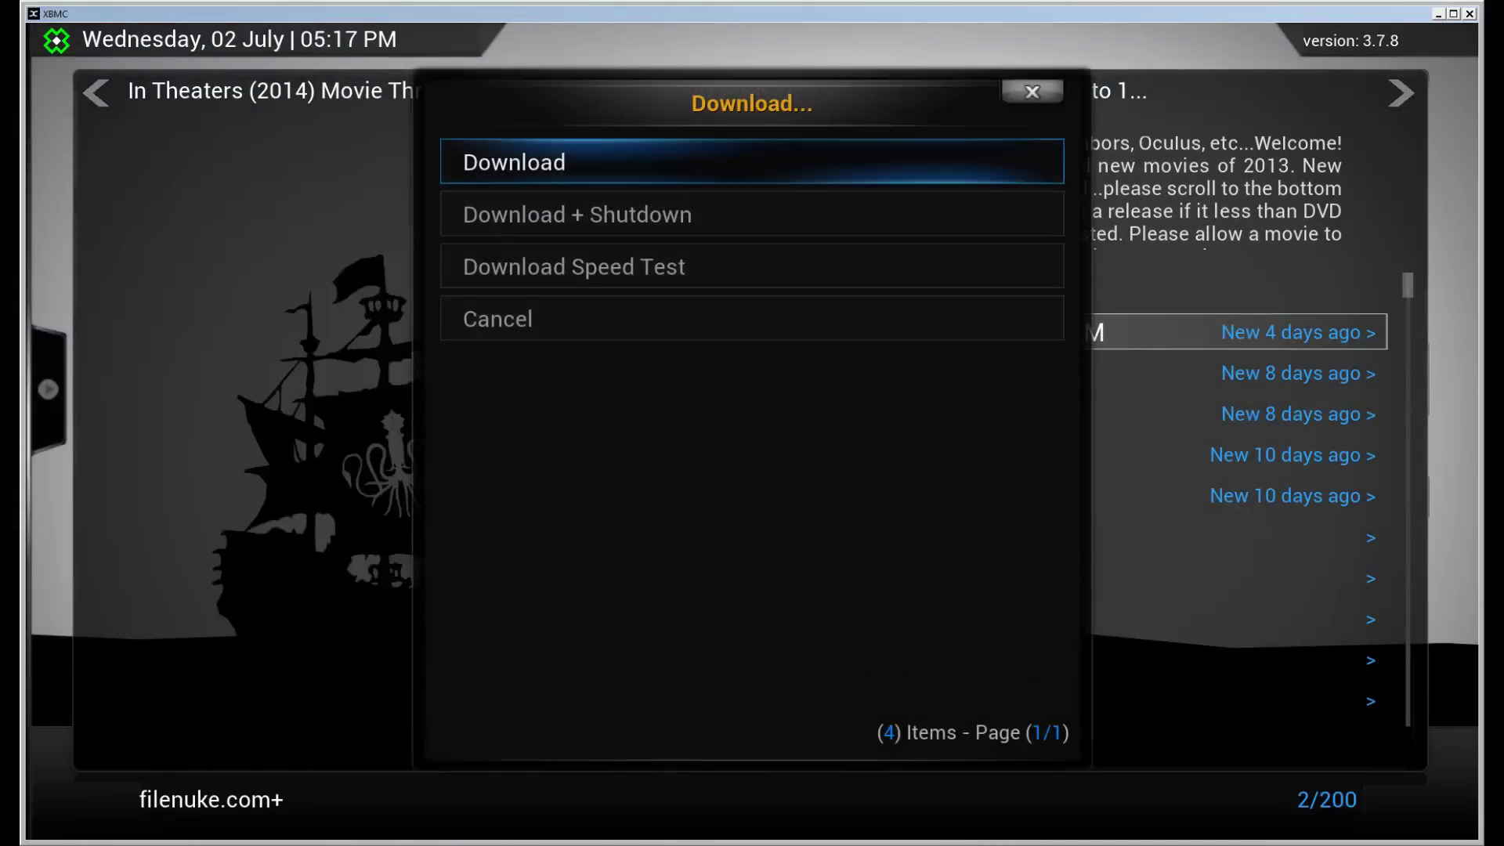
key("Return")
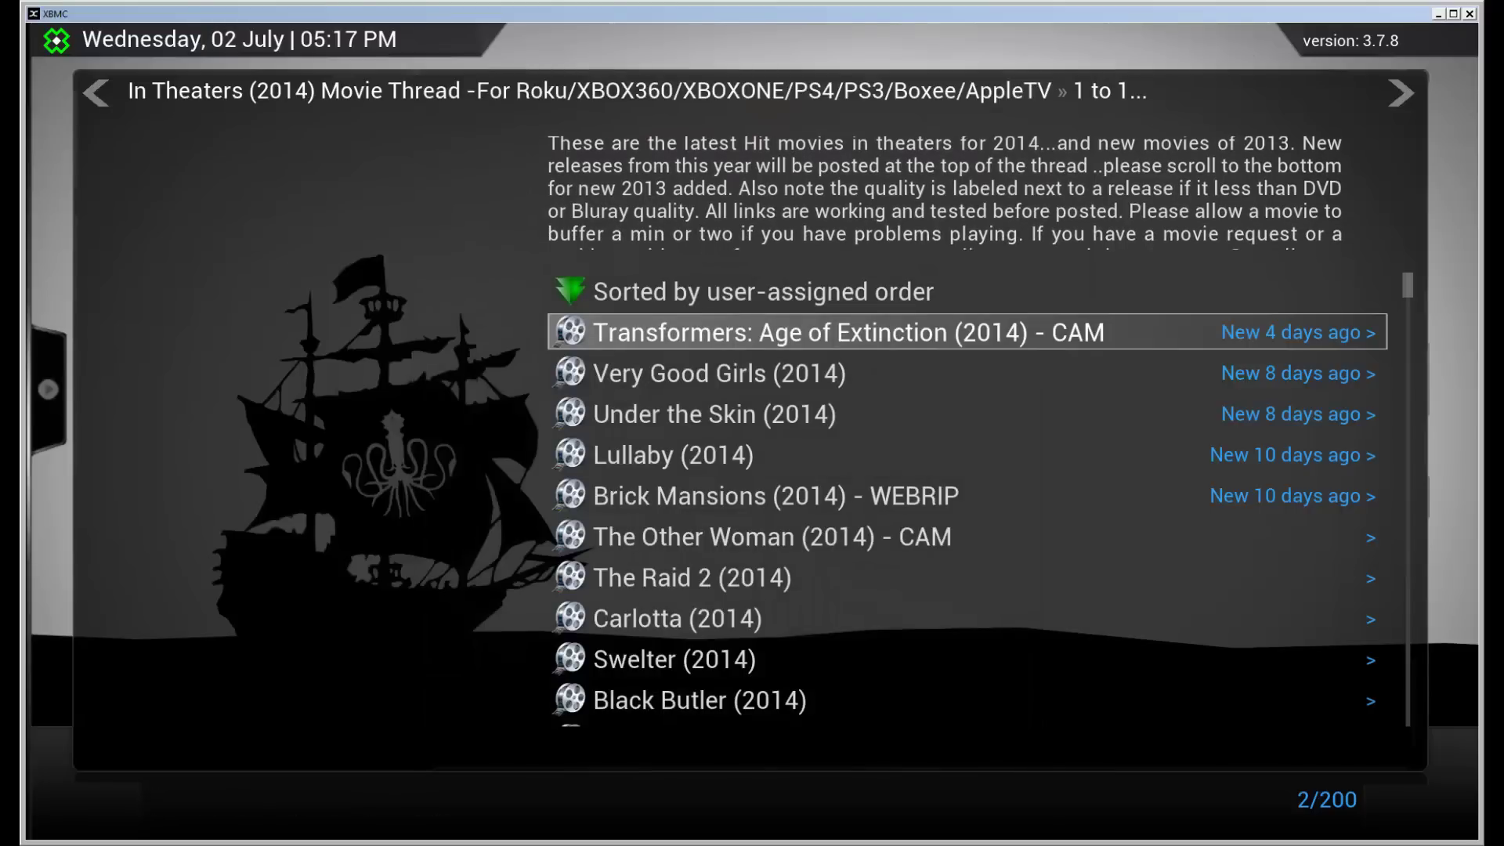
key("Return")
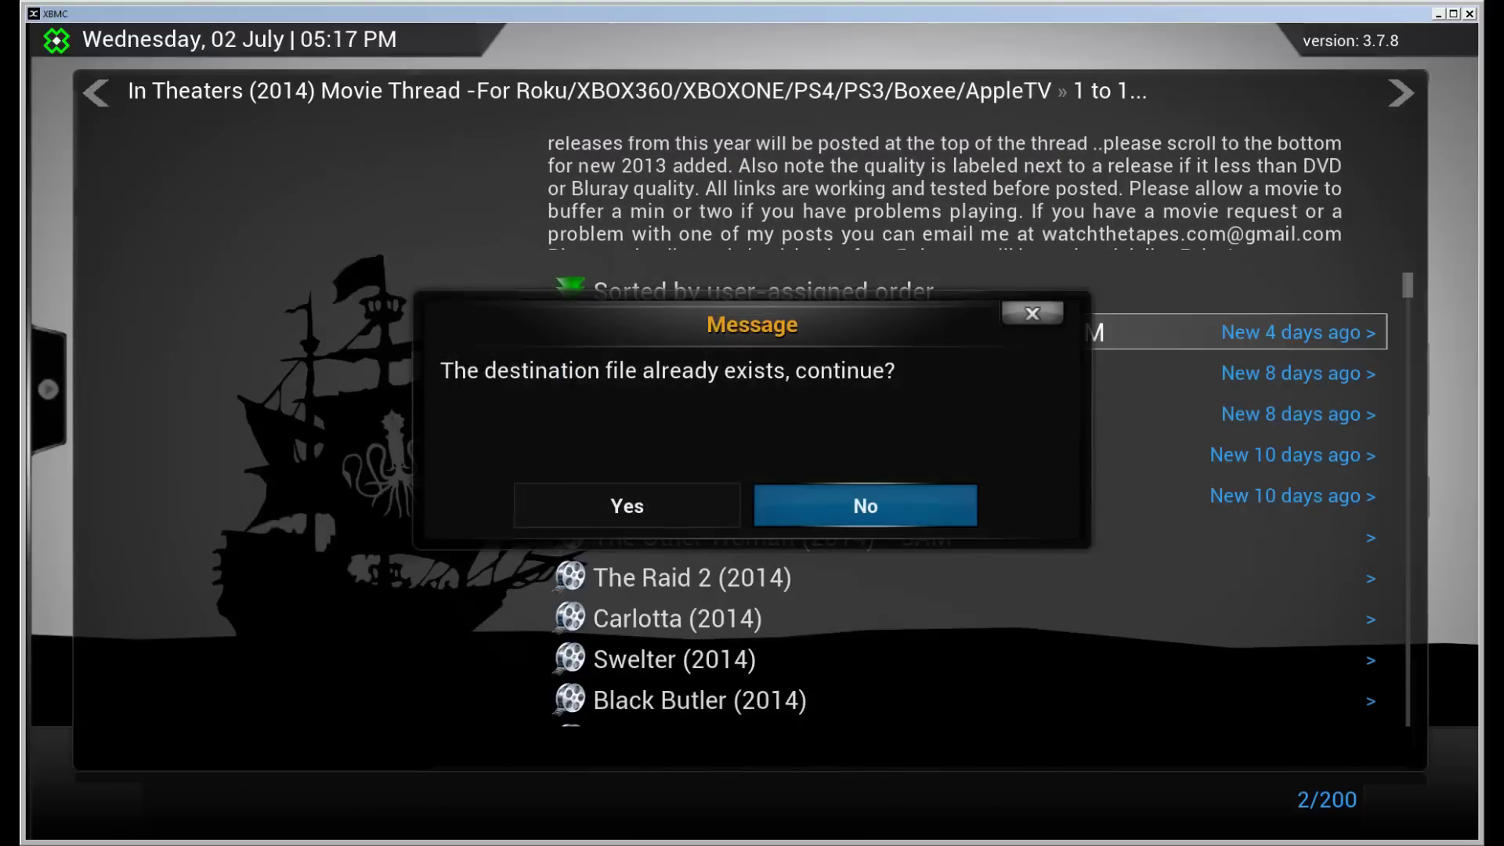
key("Left")
key("Return")
key("Left")
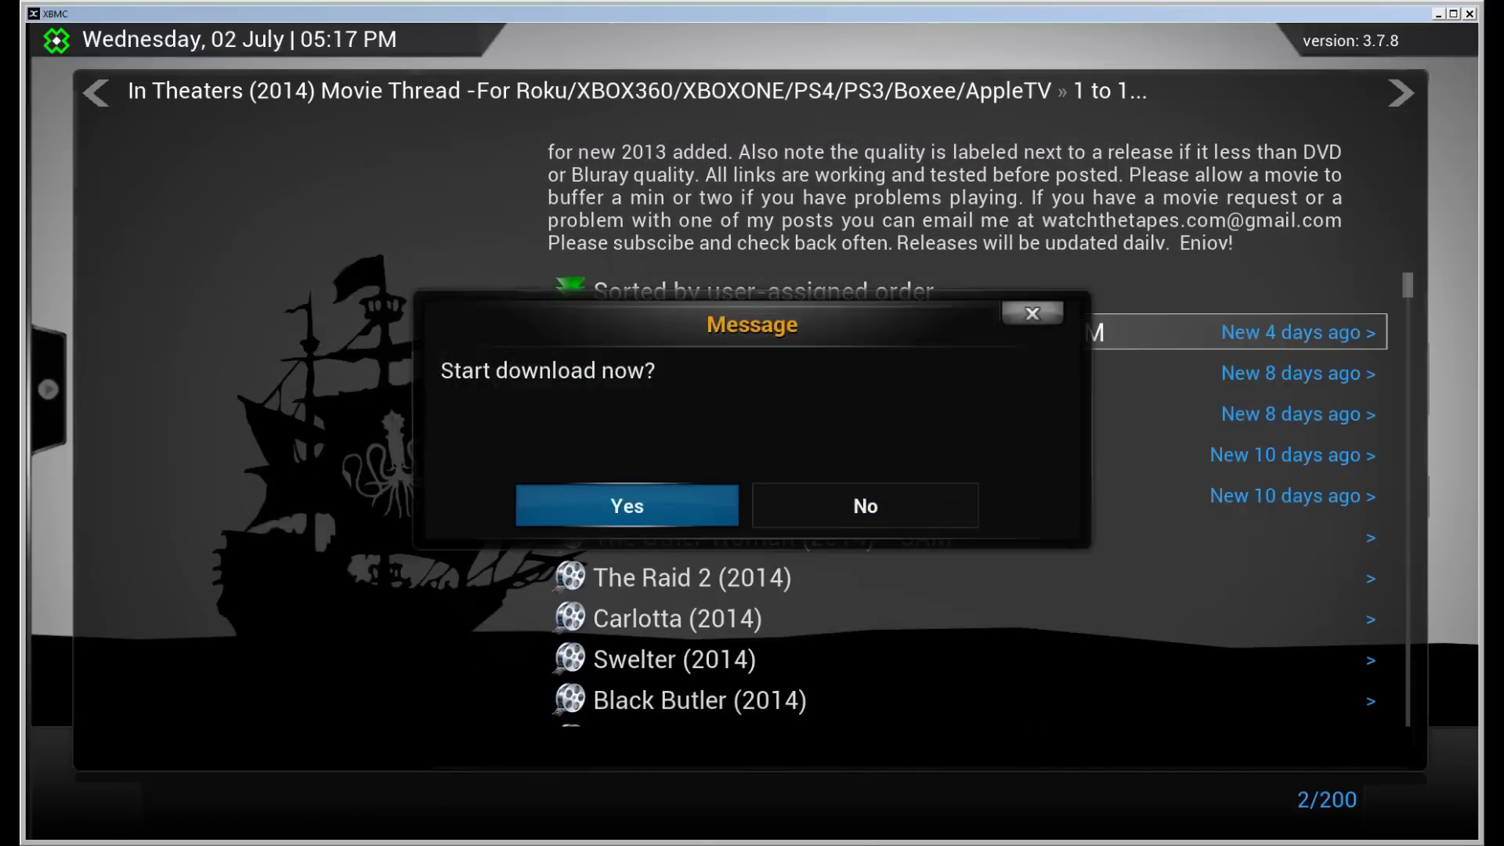
key("Return")
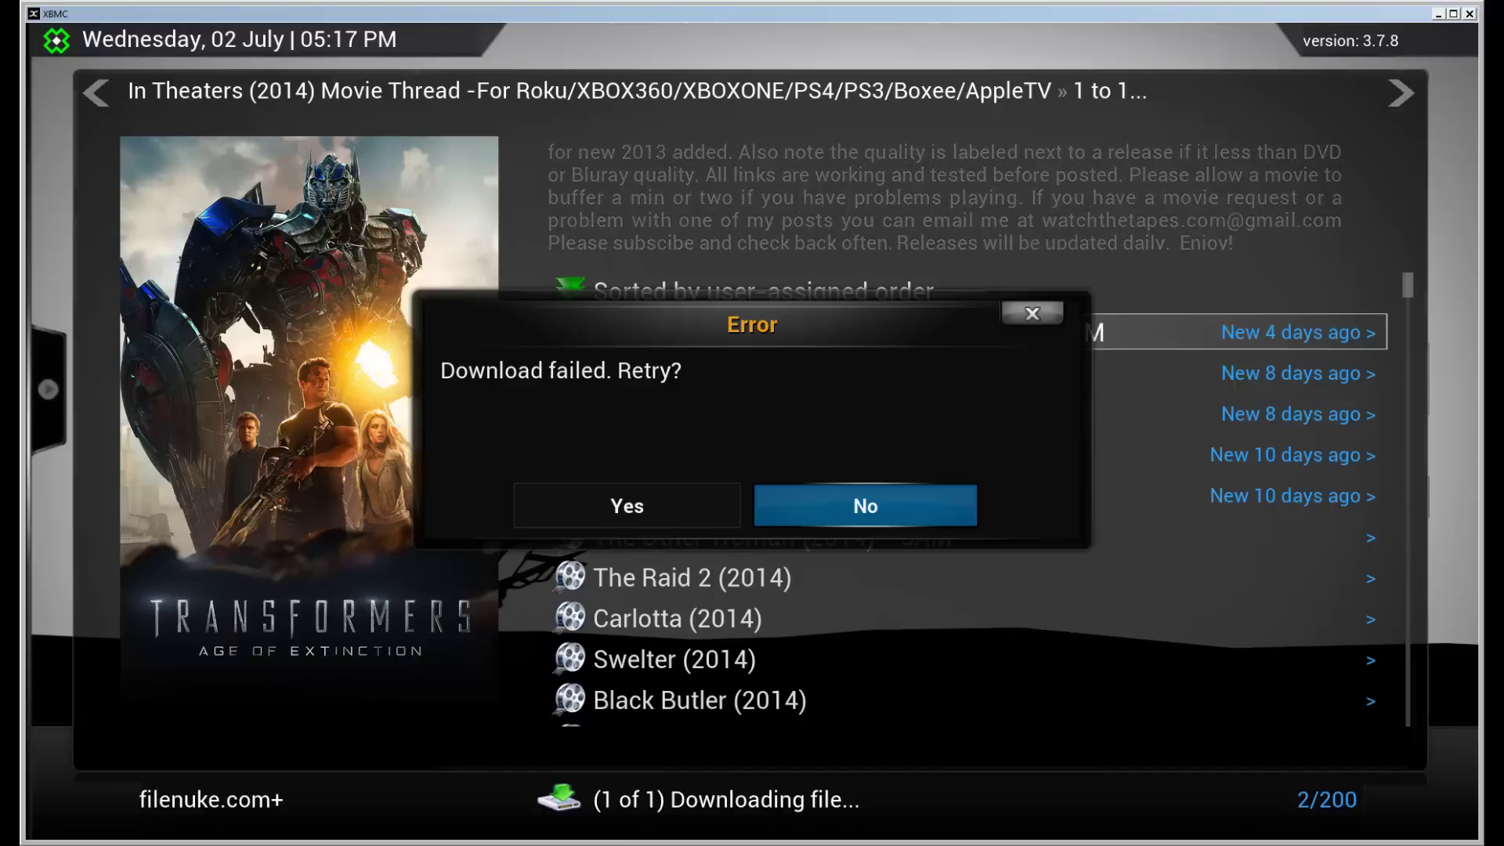
Step: Decline retrying the failed Transformers download and return to the most visited lists page
key("Left")
key("Return")
key("Return")
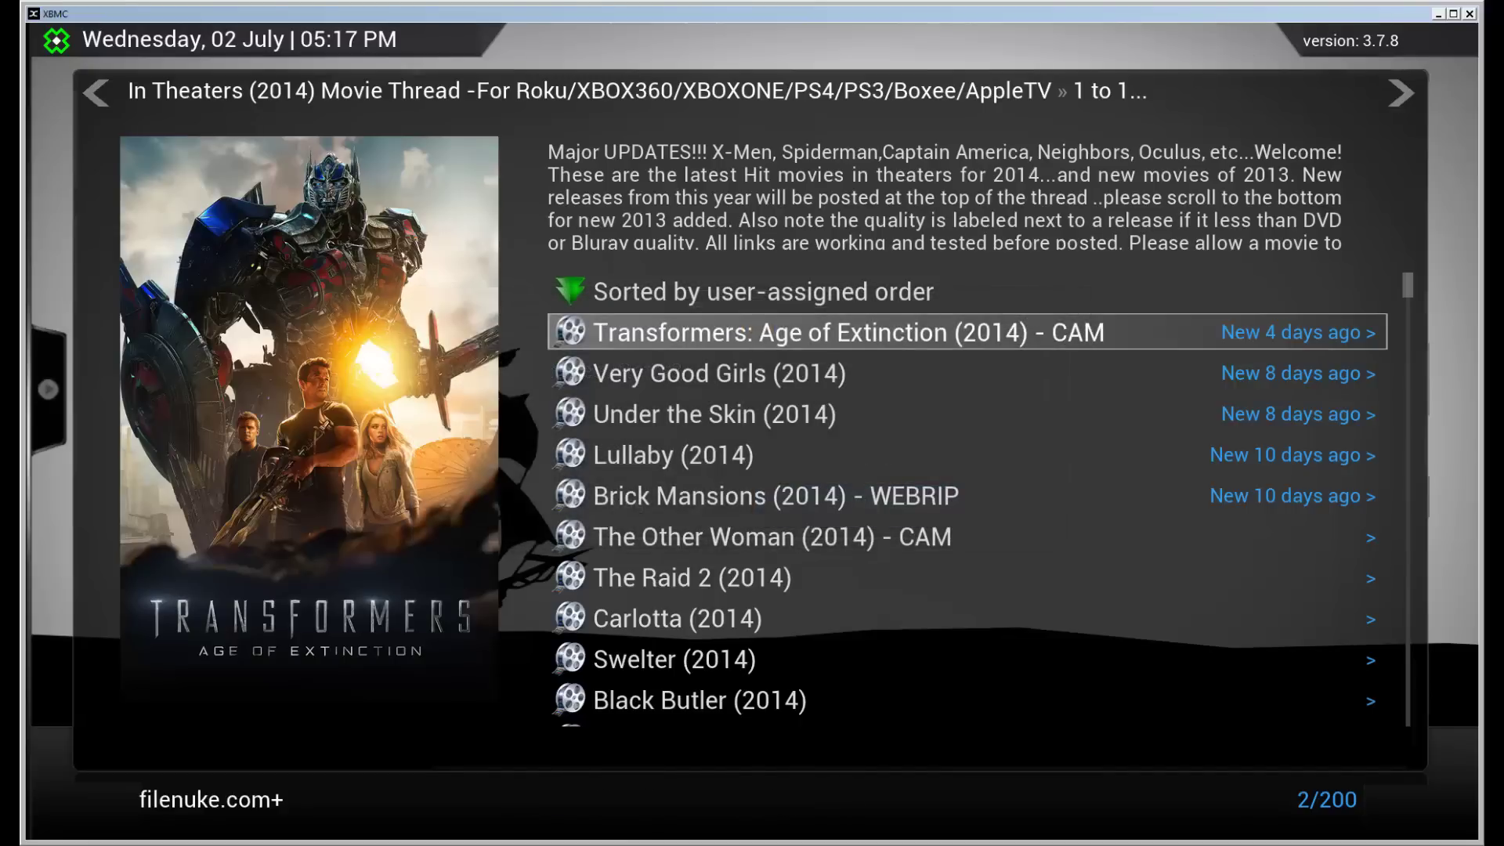
key("BackSpace")
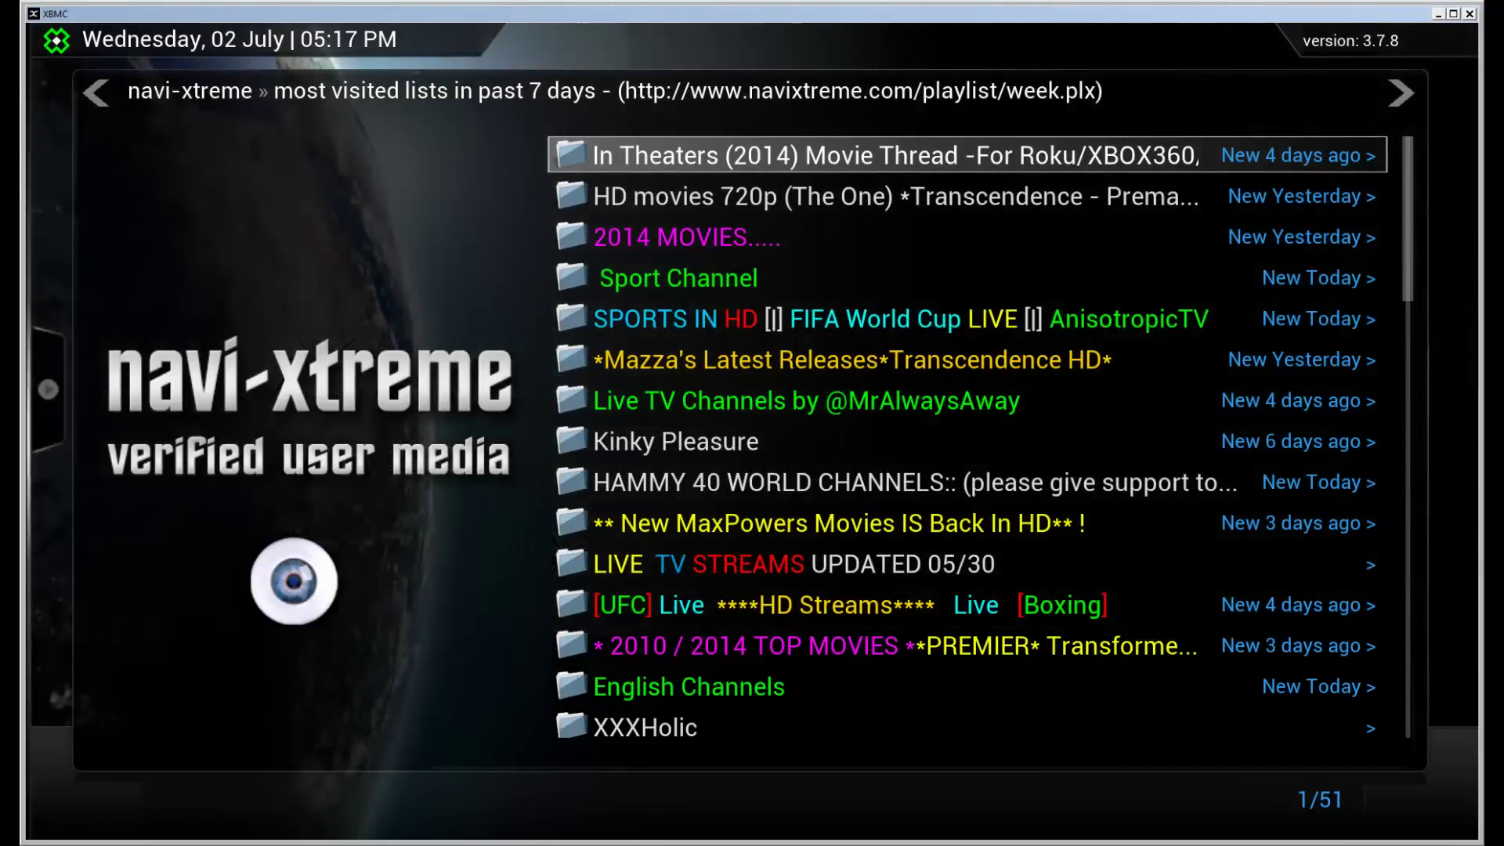